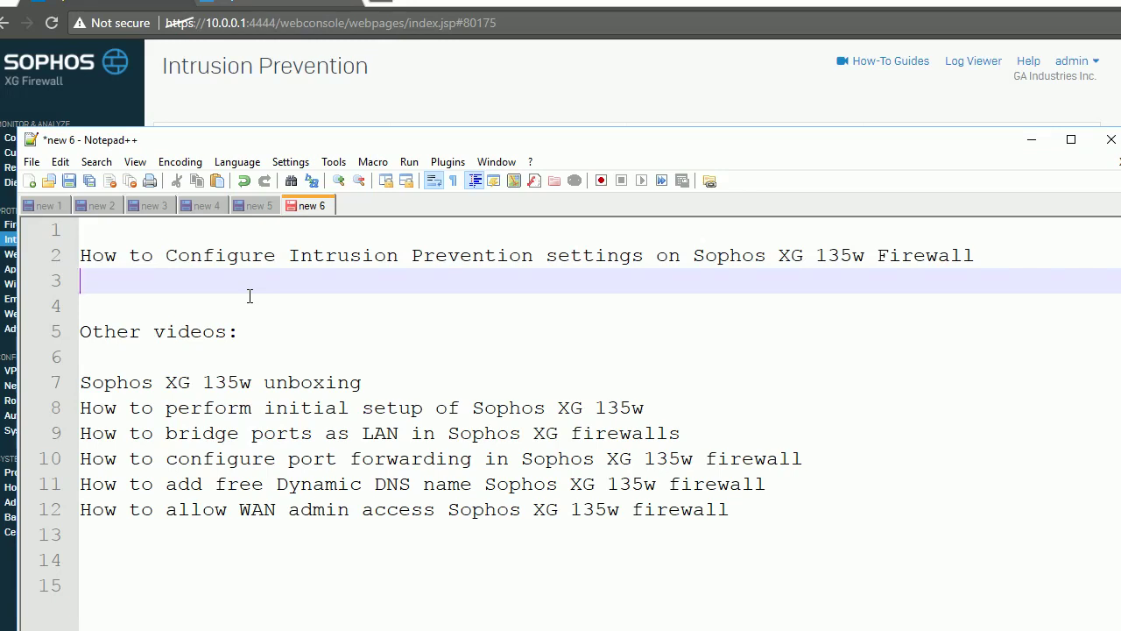
# Switch to the Sophos XG Firewall console and review the Intrusion Prevention DoS attack status and IPS policy list
pyautogui.click(448, 91)
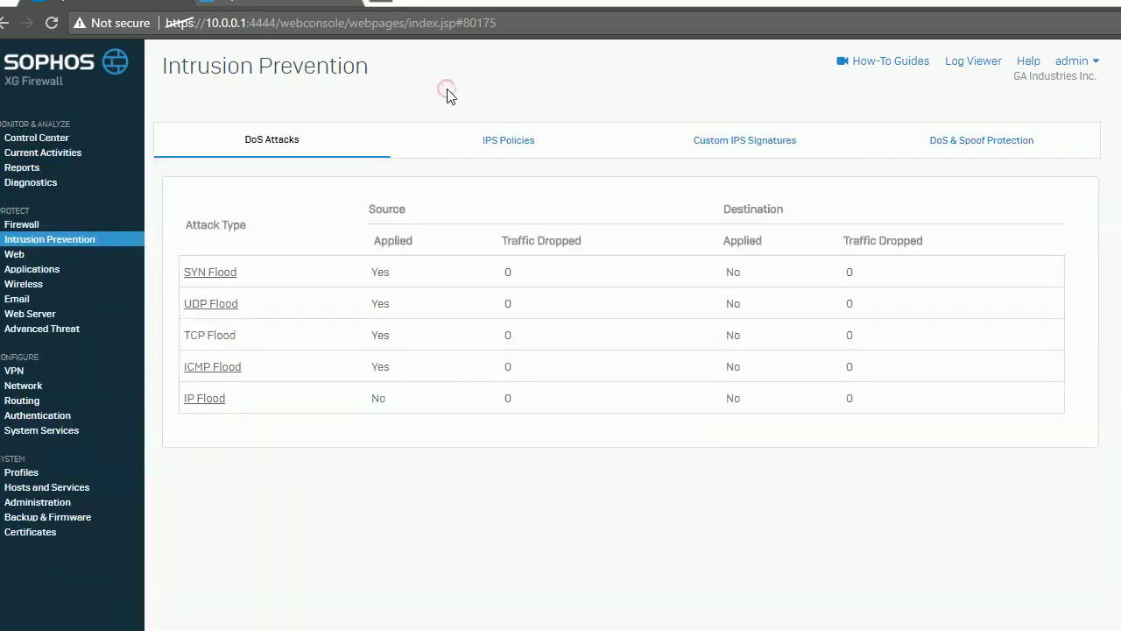
pyautogui.click(62, 239)
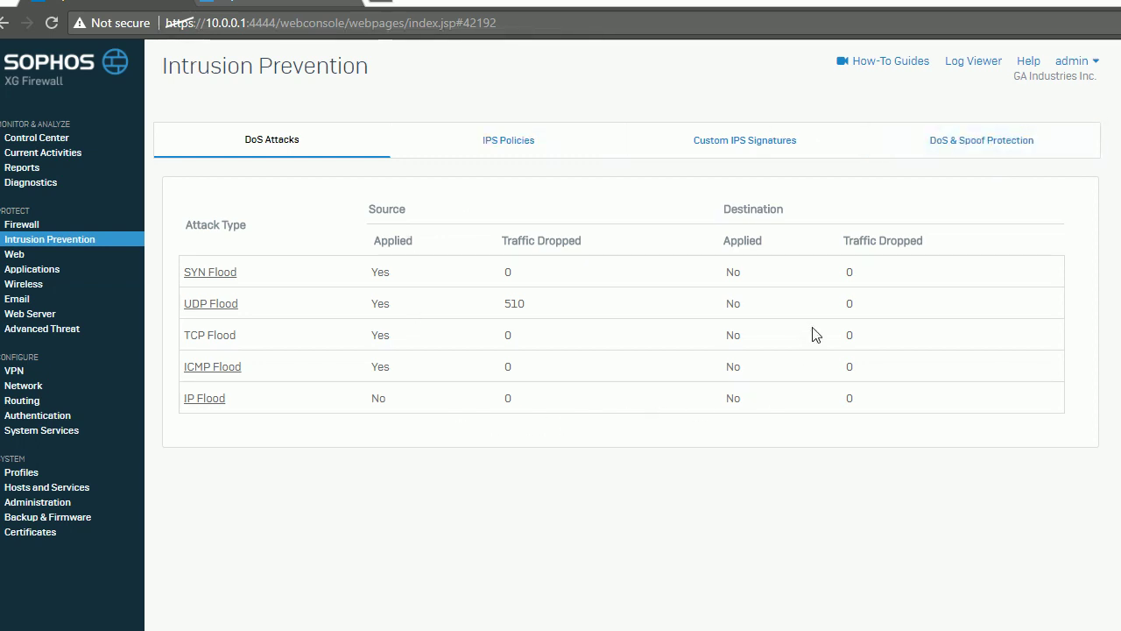
pyautogui.click(527, 156)
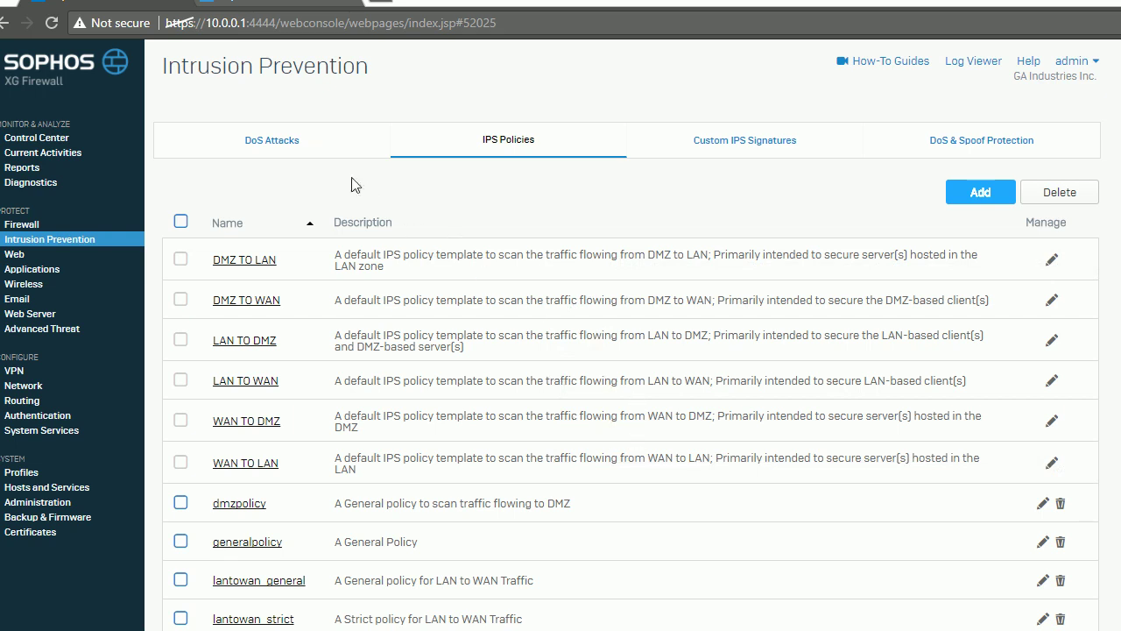
pyautogui.click(276, 151)
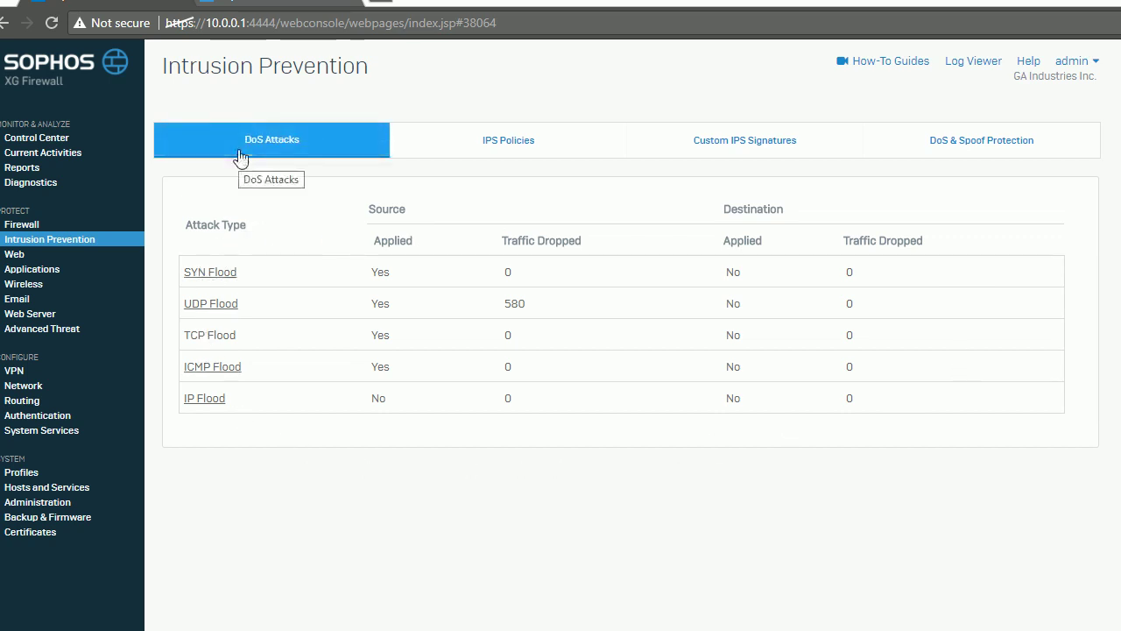
pyautogui.click(301, 152)
# Examine the source packet rate and burst rate limits for SYN Flood and UDP Flood in the DoS settings
pyautogui.click(972, 140)
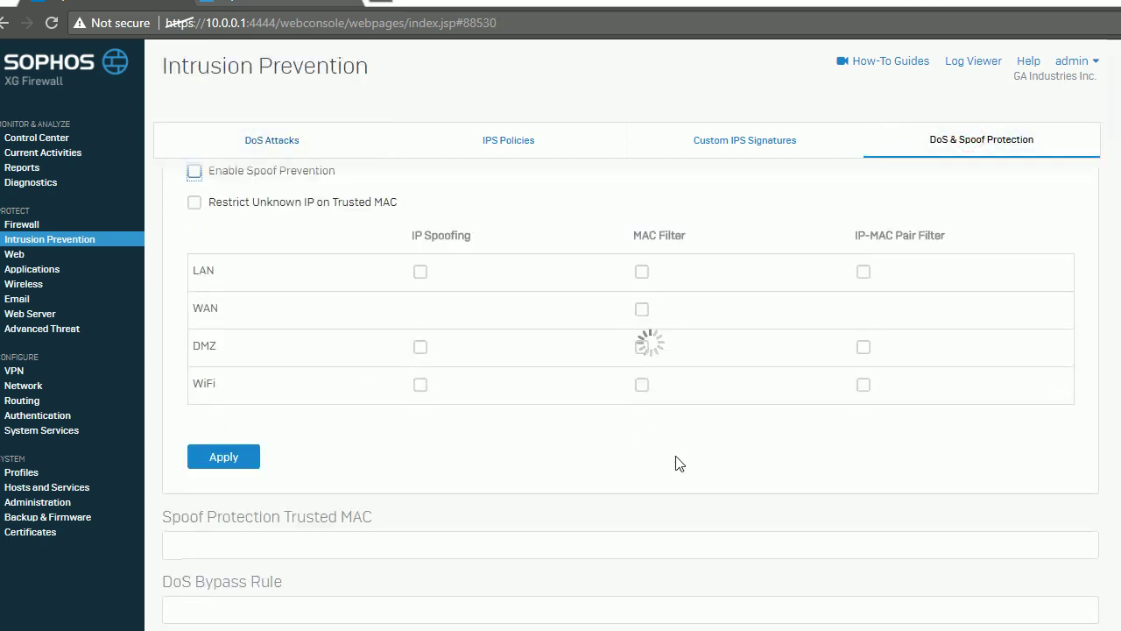
pyautogui.scroll(-8, 639, 453)
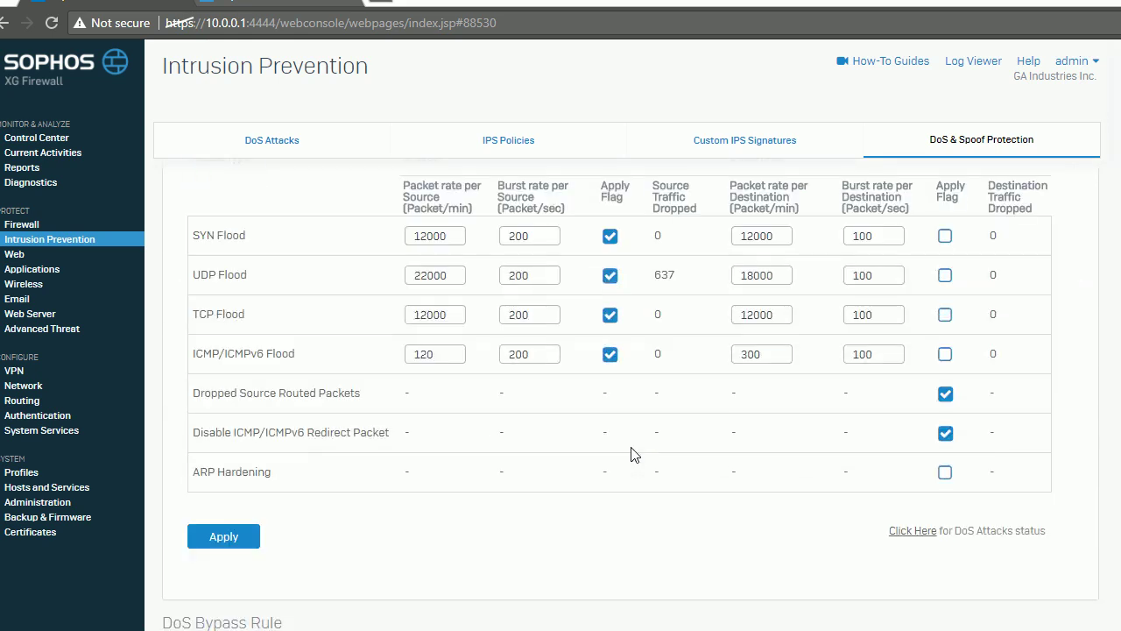
pyautogui.scroll(2, 635, 454)
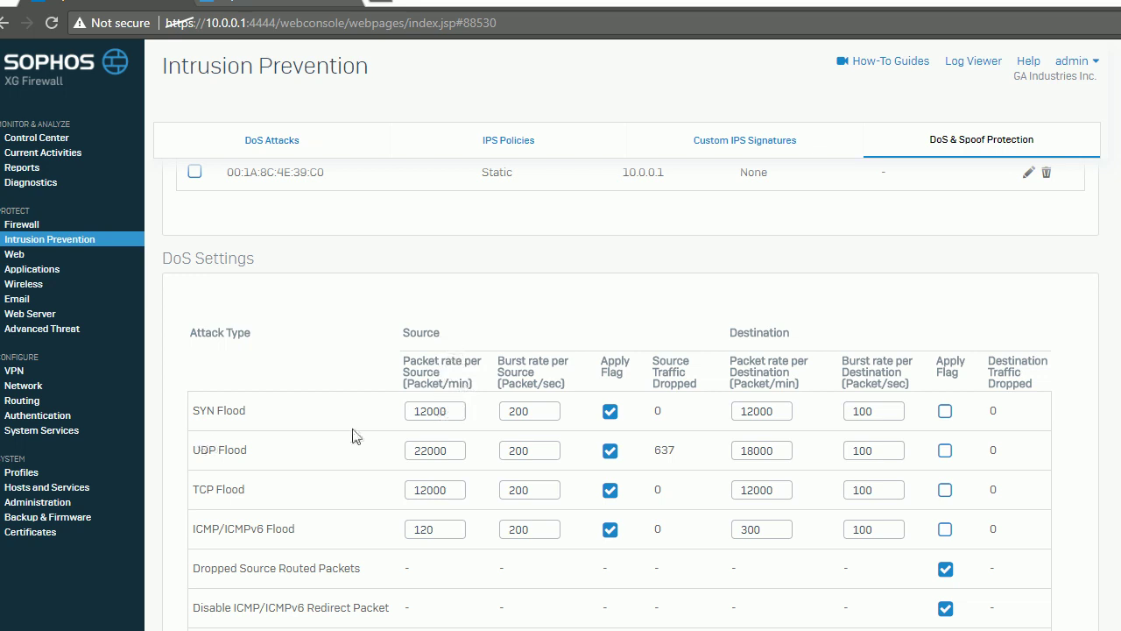
pyautogui.click(428, 411)
pyautogui.moveTo(456, 412); pyautogui.dragTo(397, 413)
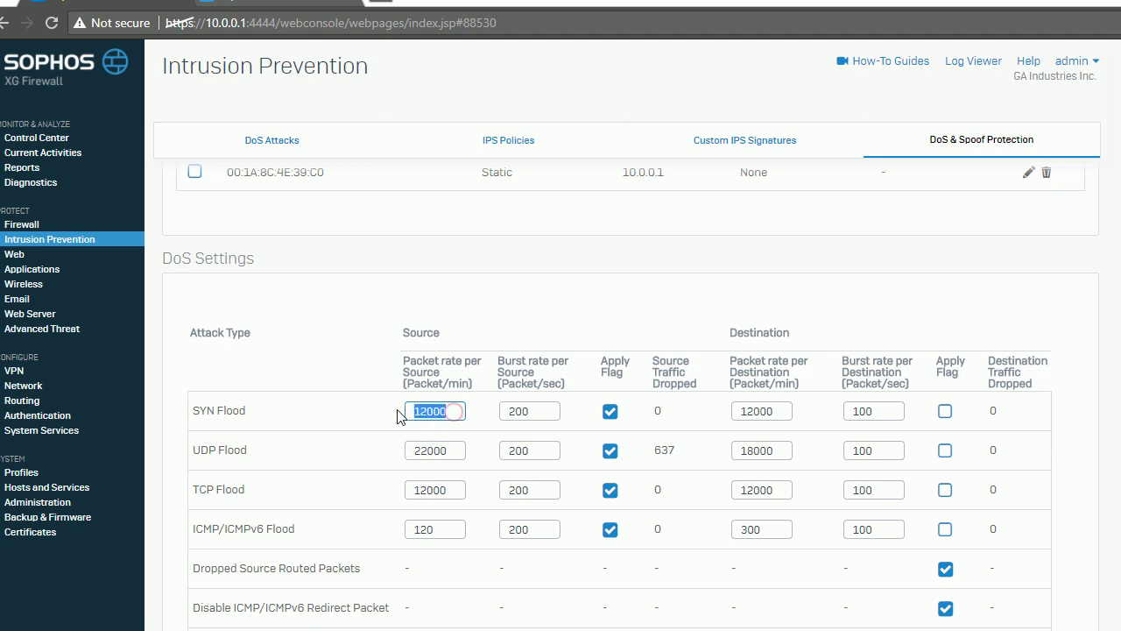
pyautogui.click(533, 412)
pyautogui.doubleClick(534, 412)
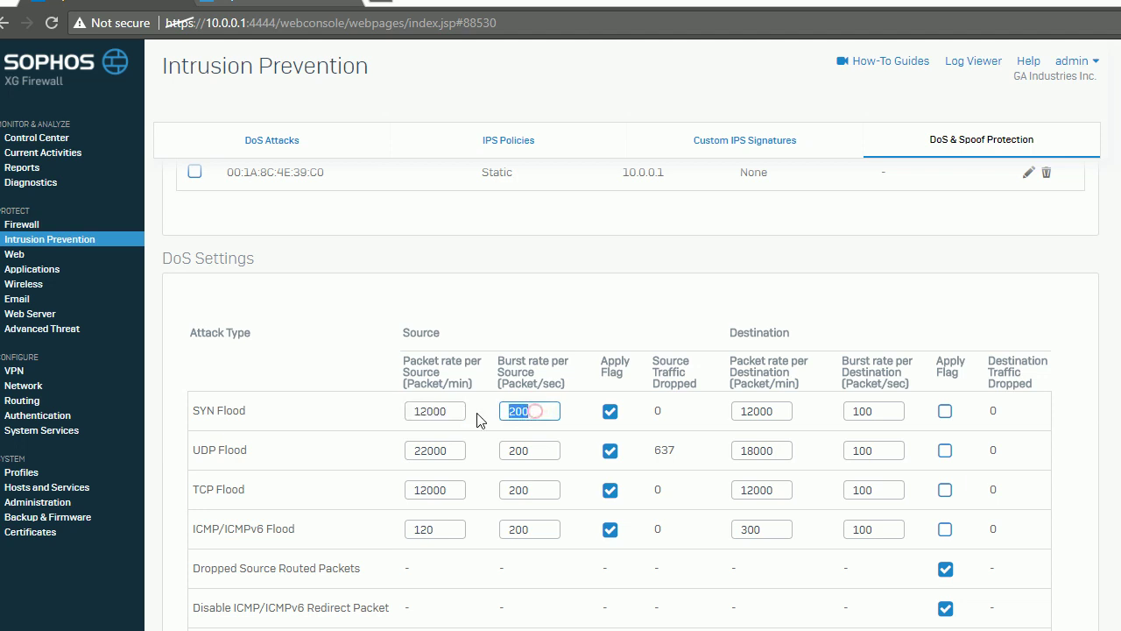
pyautogui.write('200')
pyautogui.click(448, 447)
pyautogui.click(528, 449)
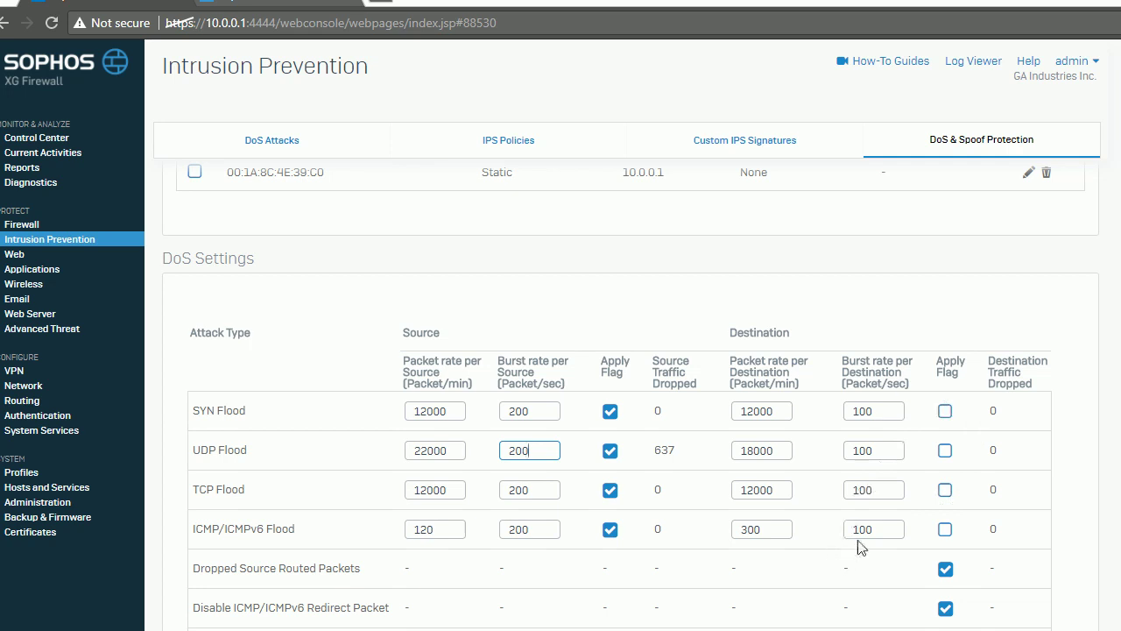
# Review the remaining DoS settings, including the destination limits and ARP Hardening, and the DoS bypass rules
pyautogui.scroll(-2, 841, 532)
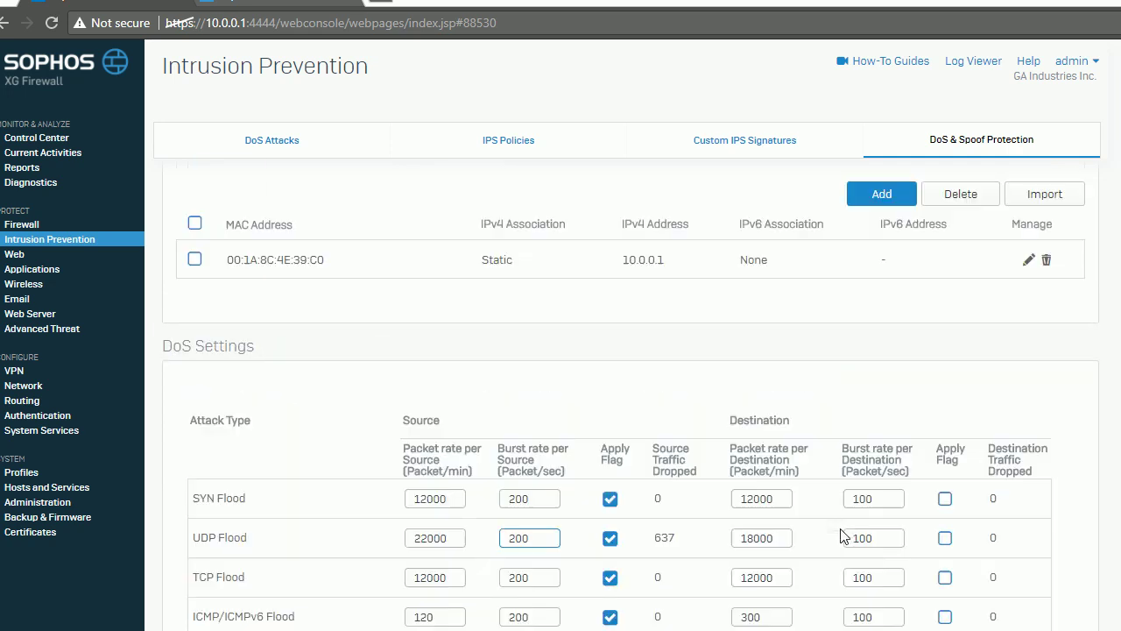
pyautogui.scroll(-2, 861, 493)
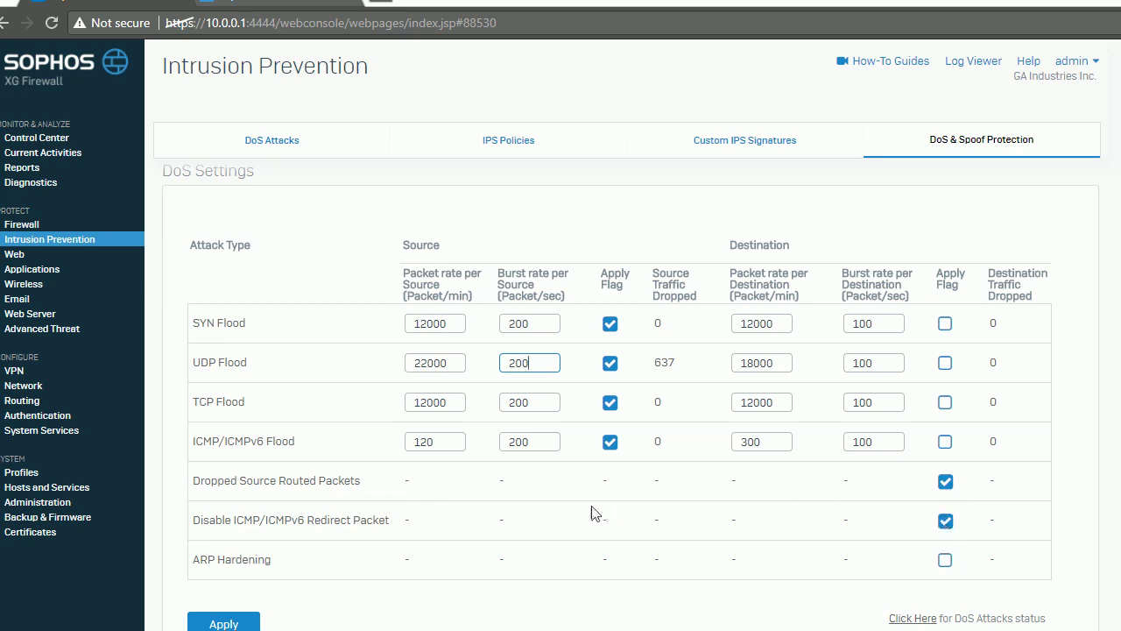
pyautogui.scroll(-3, 565, 521)
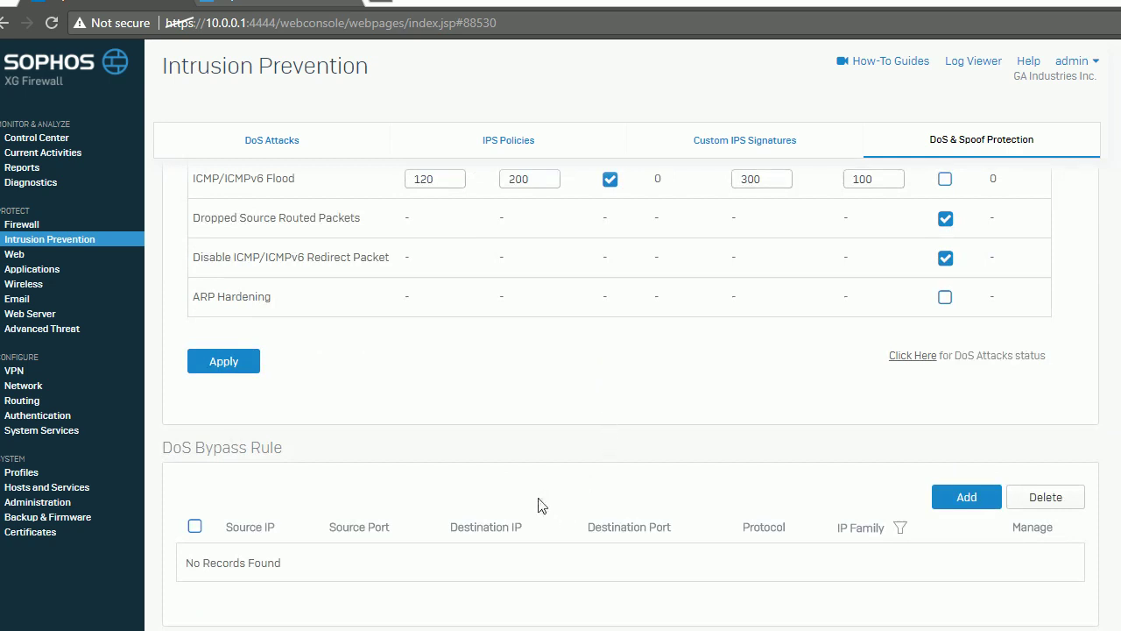
pyautogui.scroll(-1, 465, 506)
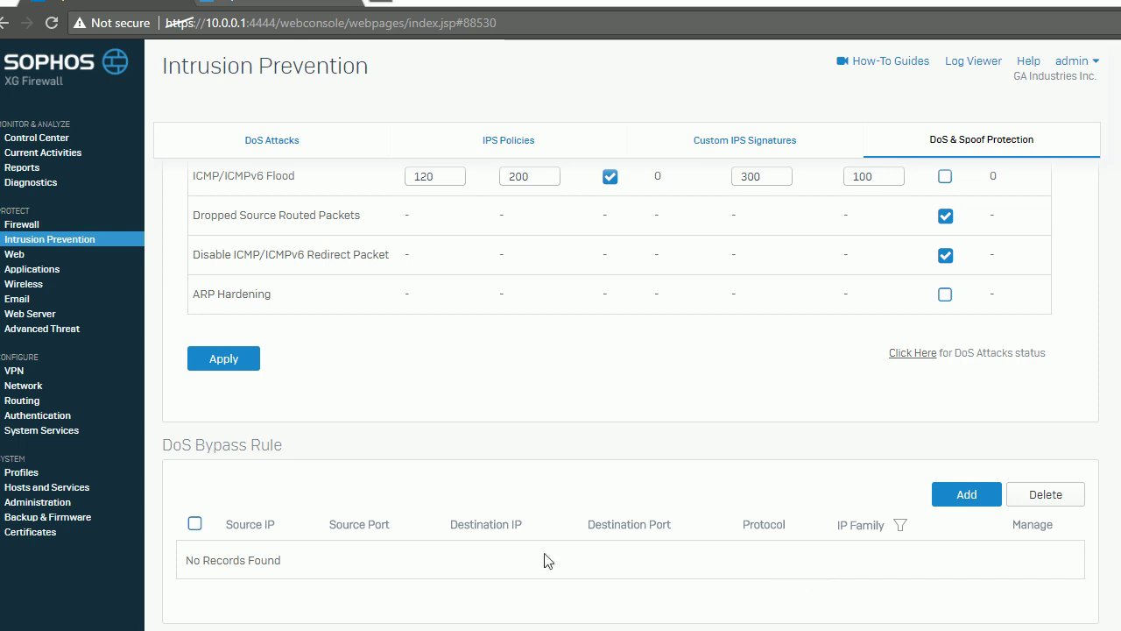
pyautogui.scroll(5, 726, 570)
pyautogui.scroll(3, 696, 556)
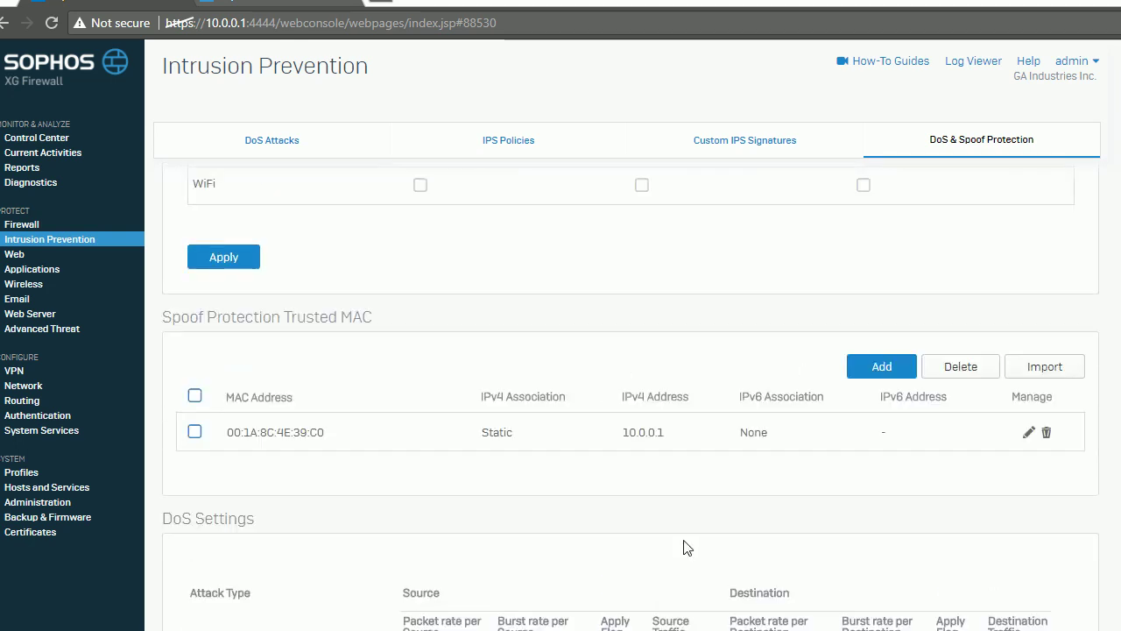
# Recheck the DoS attack status, and examine the spoof protection general settings and trusted MAC list
pyautogui.click(295, 140)
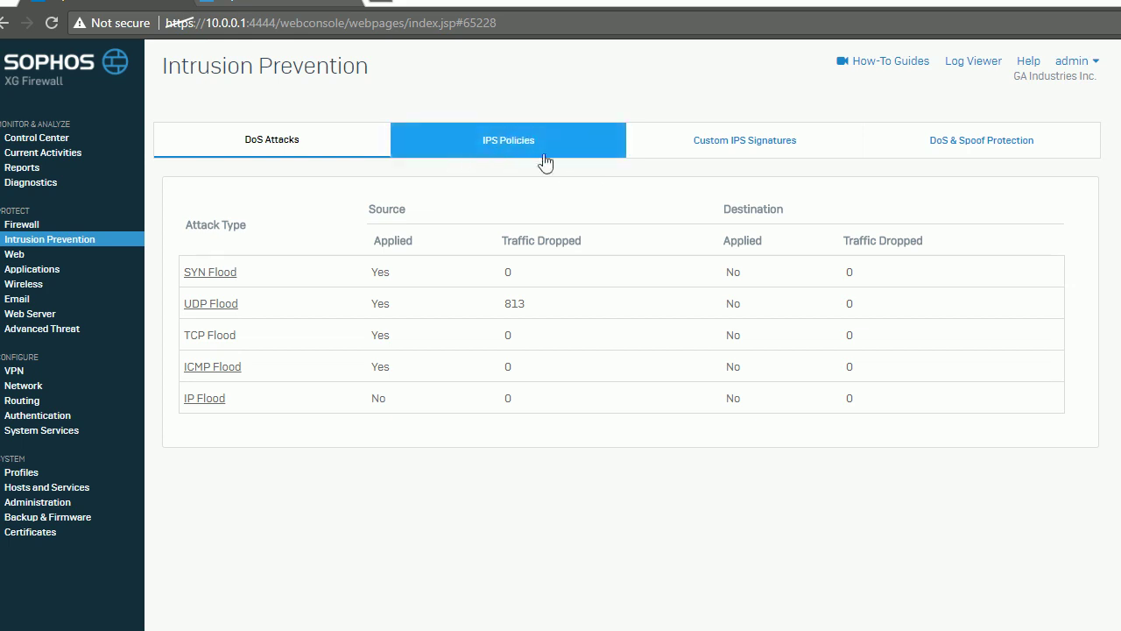
pyautogui.click(964, 153)
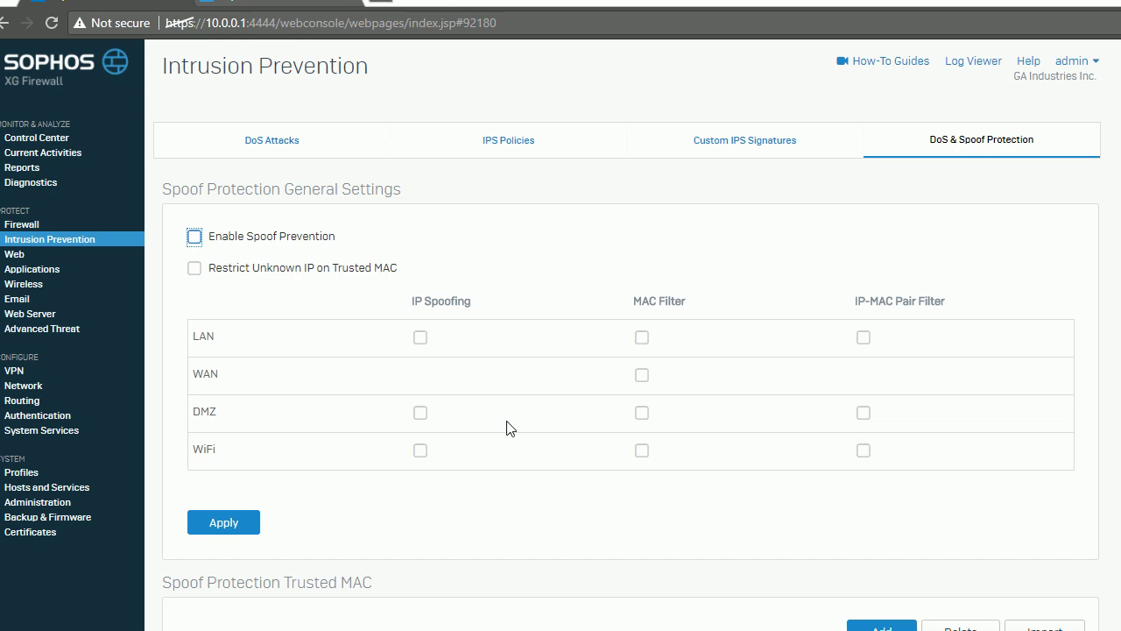
pyautogui.scroll(-3, 511, 429)
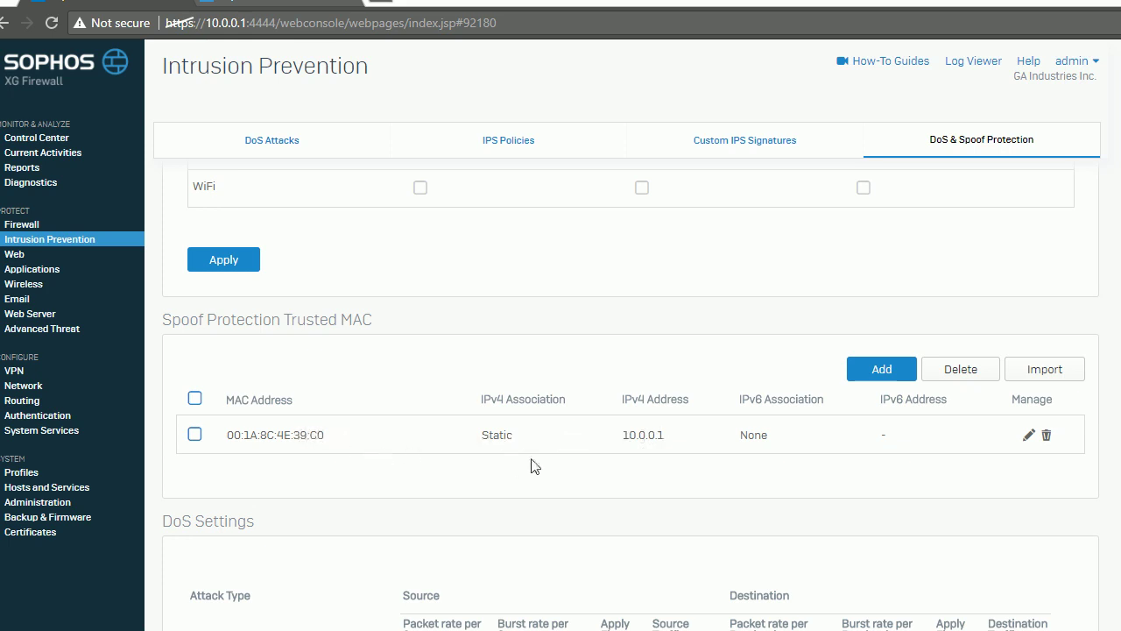
pyautogui.scroll(1, 649, 466)
pyautogui.scroll(2, 649, 466)
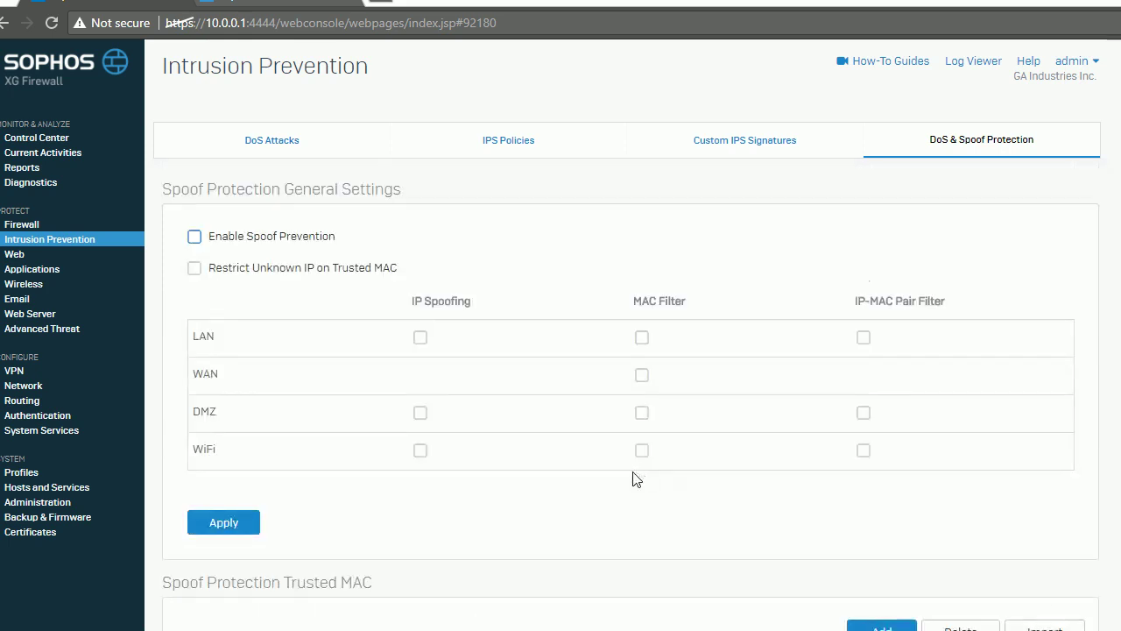
pyautogui.scroll(-2, 631, 473)
pyautogui.scroll(1, 617, 478)
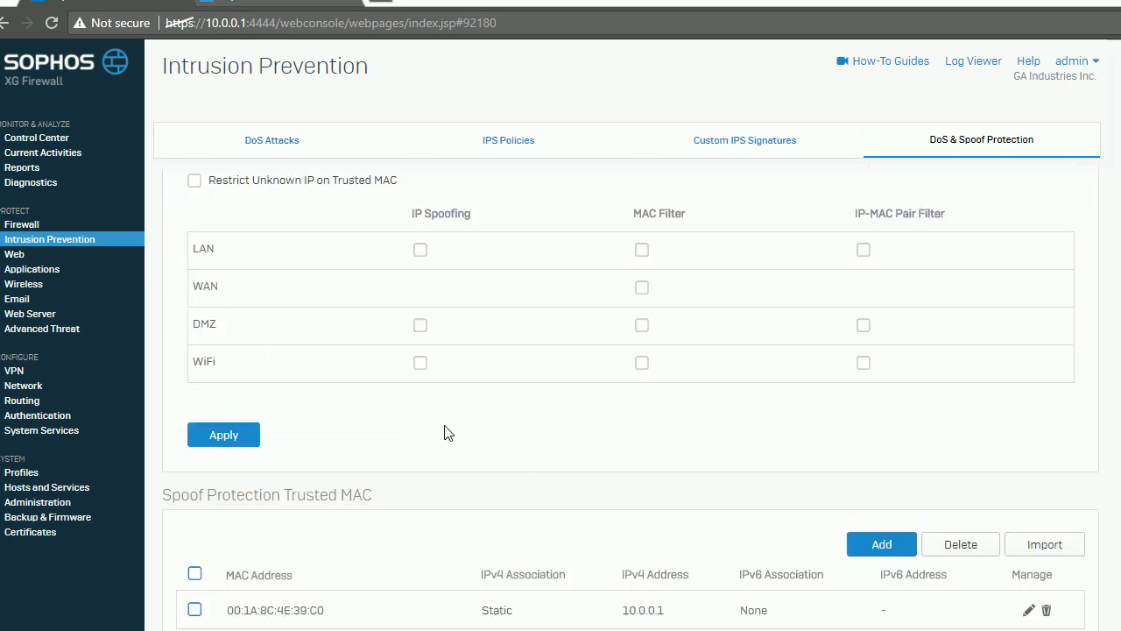
# Temporarily enable Spoof Prevention to review its zone filter options alongside the trusted MAC list
pyautogui.scroll(1, 242, 249)
pyautogui.click(195, 236)
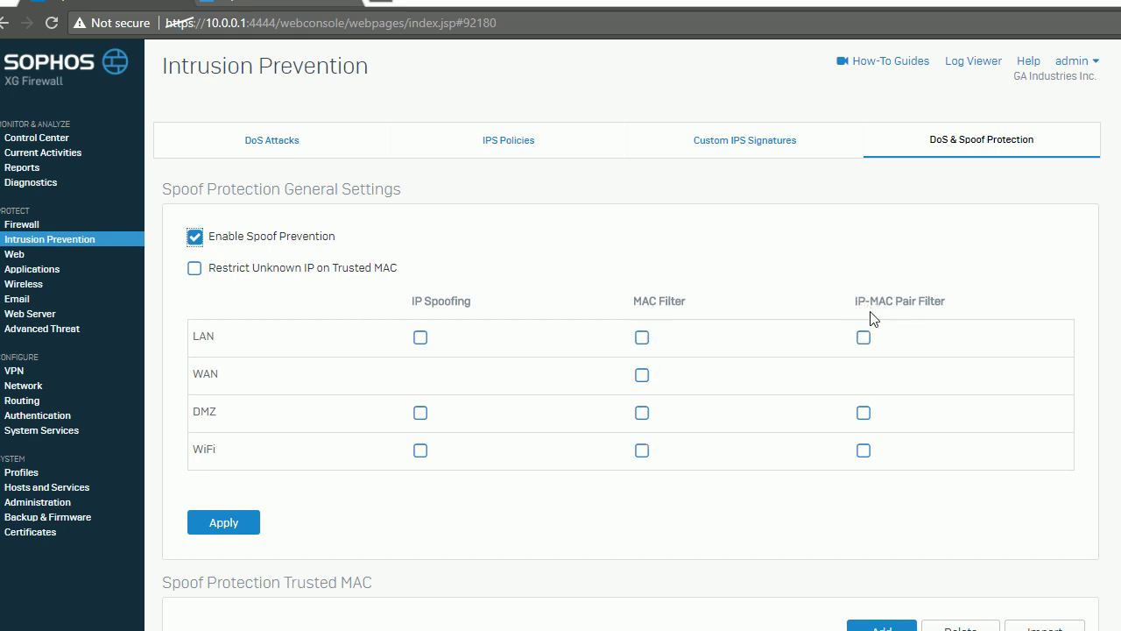
pyautogui.scroll(-3, 806, 340)
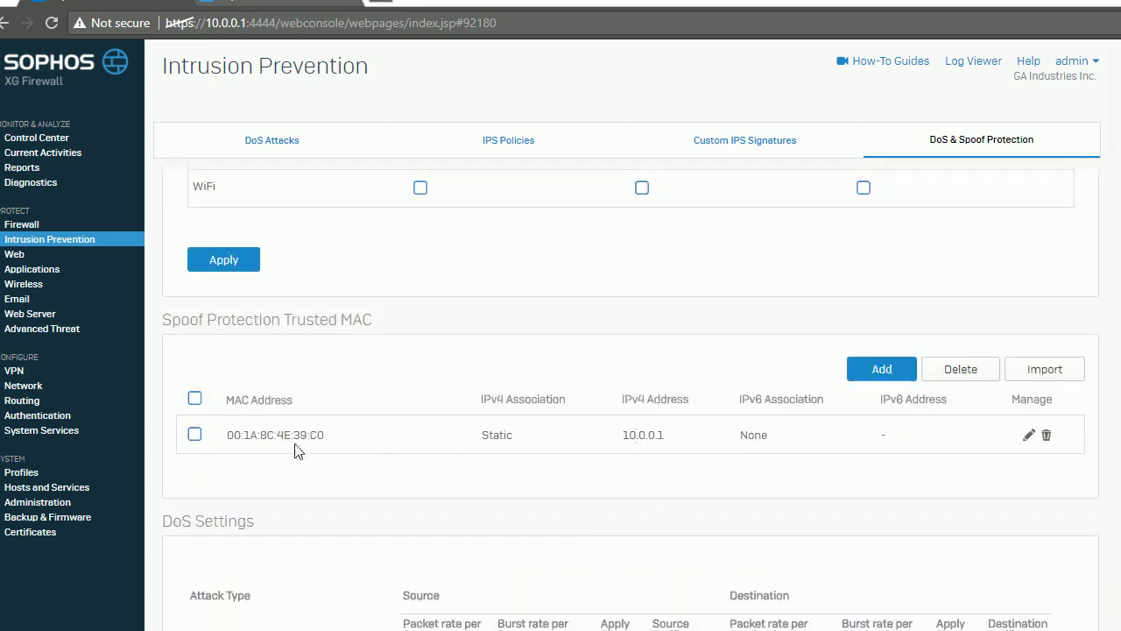
pyautogui.scroll(3, 408, 481)
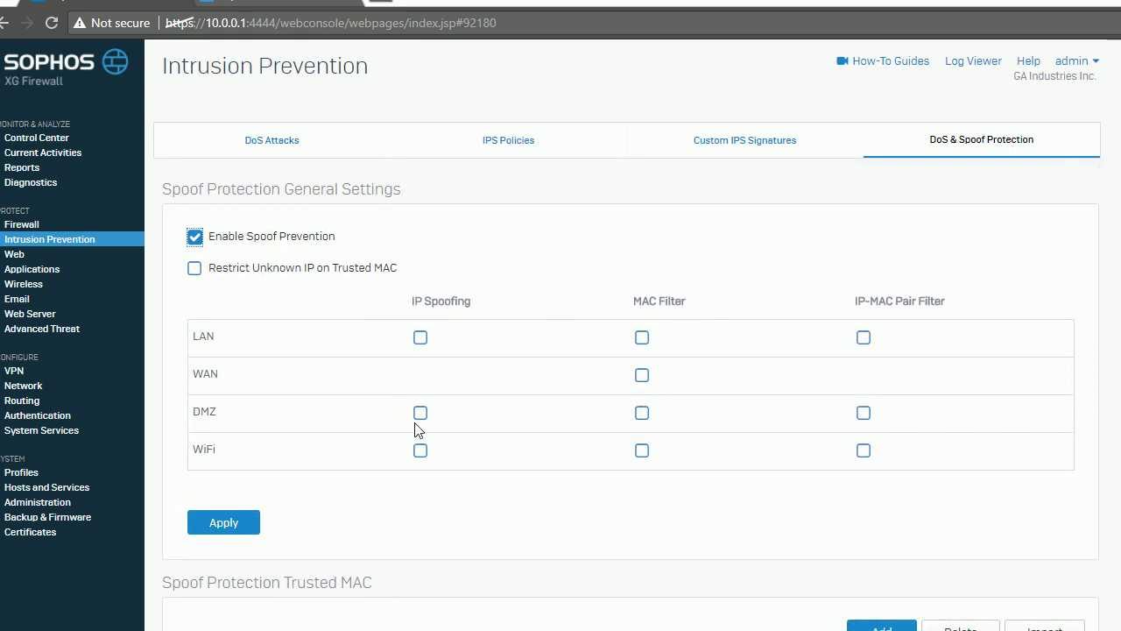
pyautogui.scroll(-3, 544, 478)
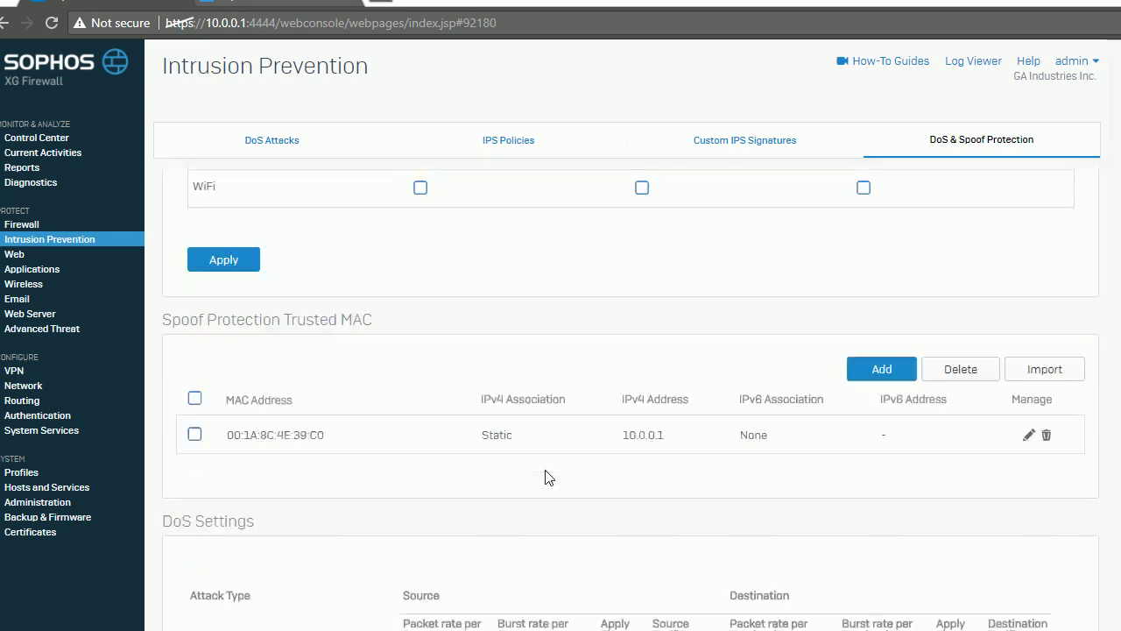
pyautogui.scroll(3, 283, 351)
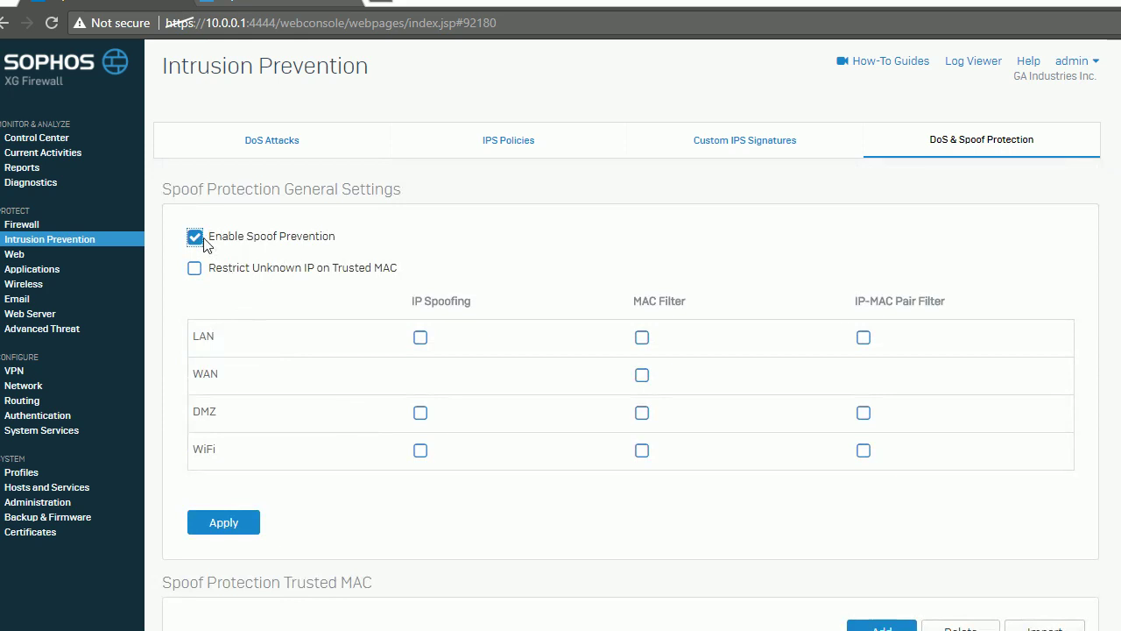
pyautogui.scroll(-2, 486, 483)
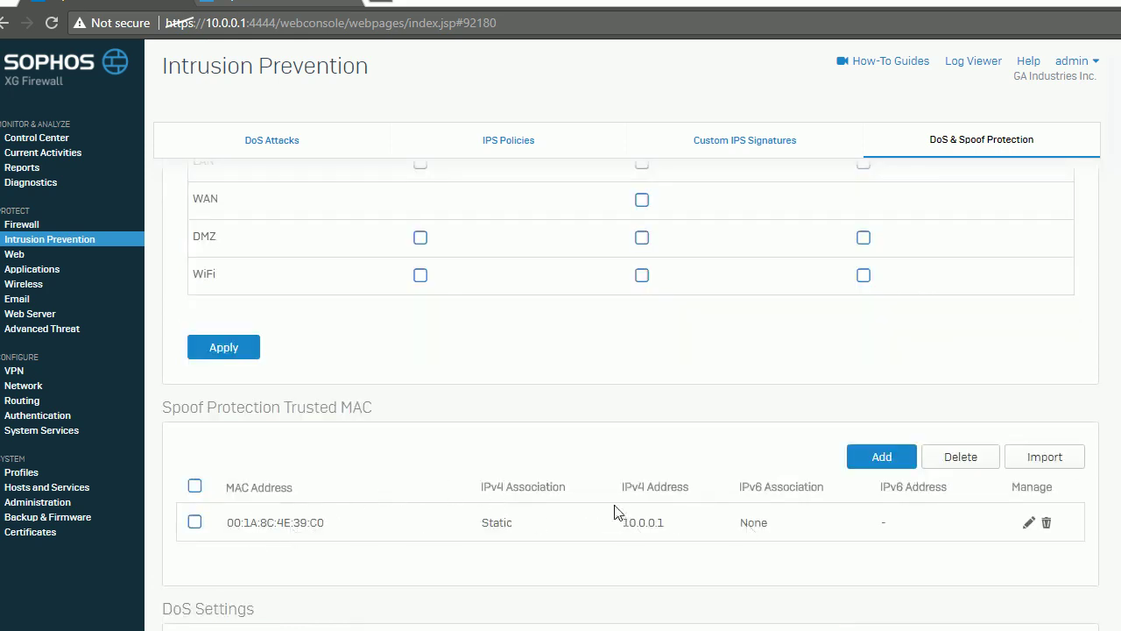
pyautogui.scroll(-1, 606, 493)
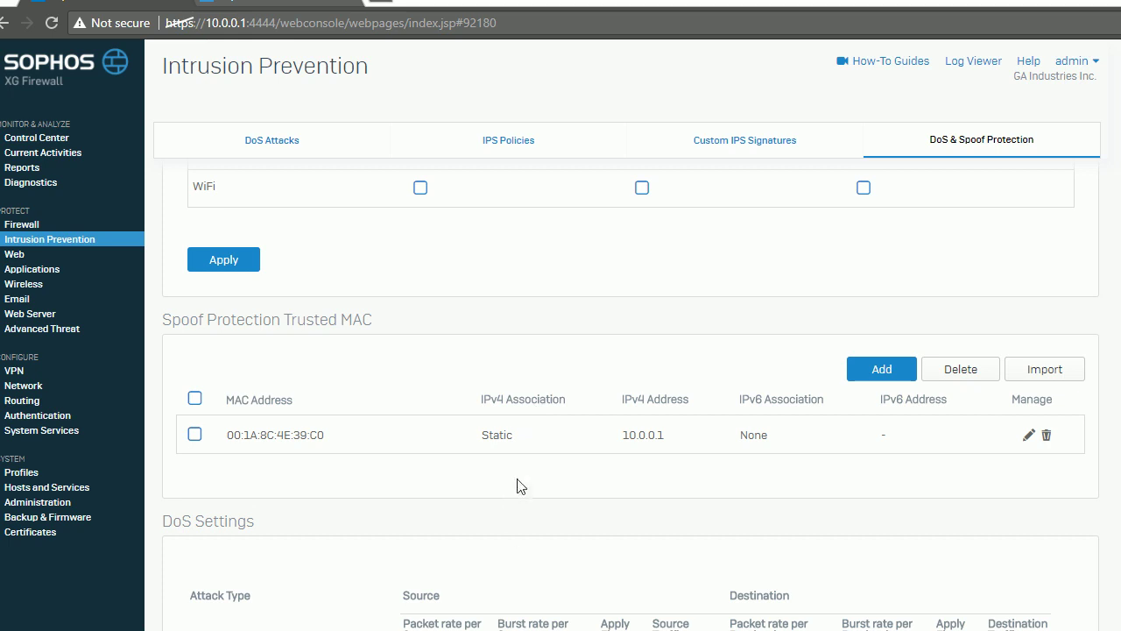
pyautogui.scroll(3, 525, 487)
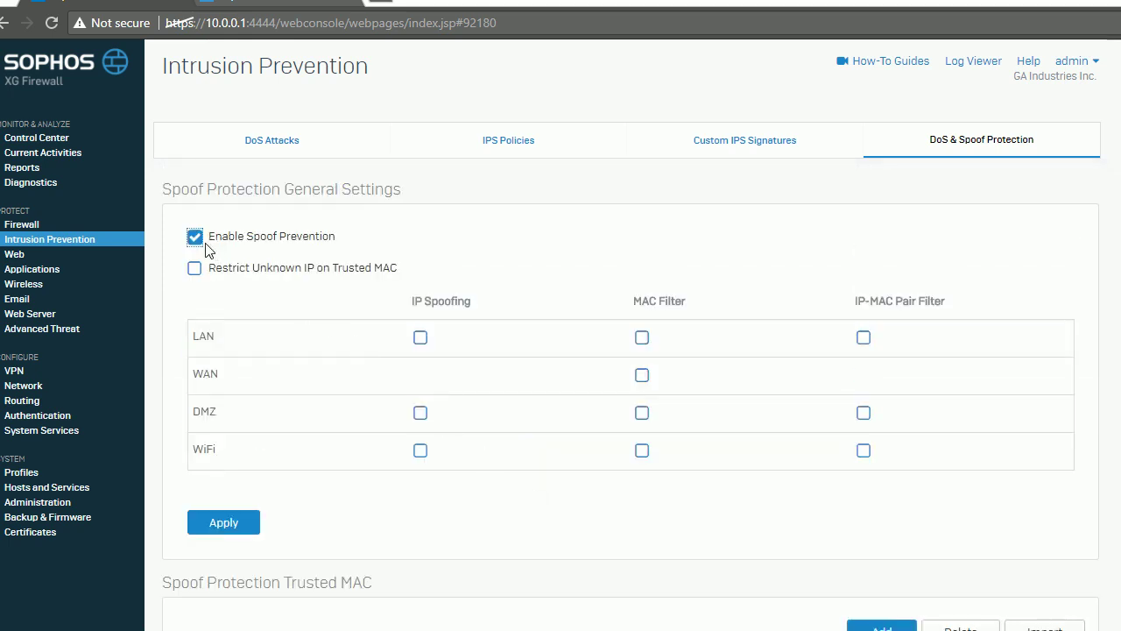
pyautogui.click(196, 237)
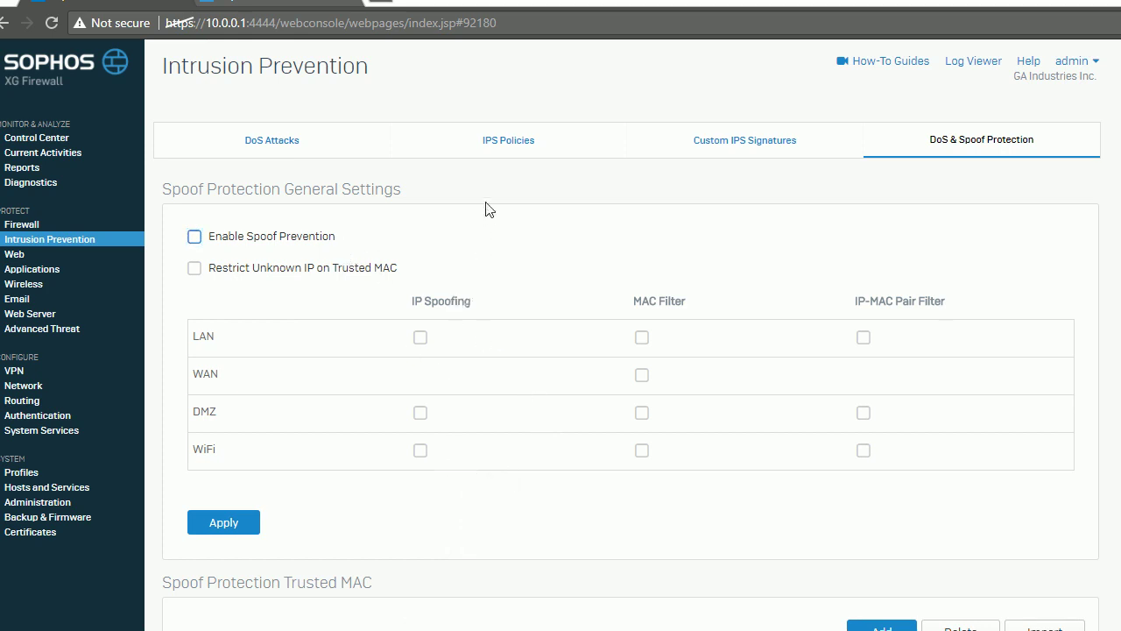
# Review the IPS policies and open the WAN TO LAN policy to examine its signature rules
pyautogui.click(516, 151)
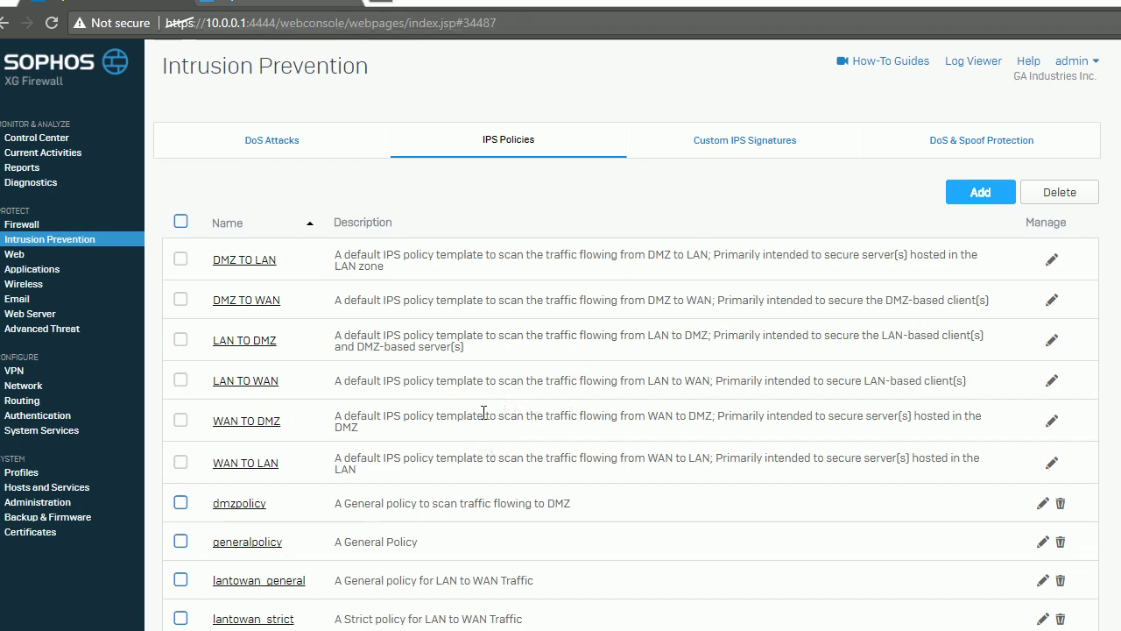
pyautogui.scroll(-2, 487, 422)
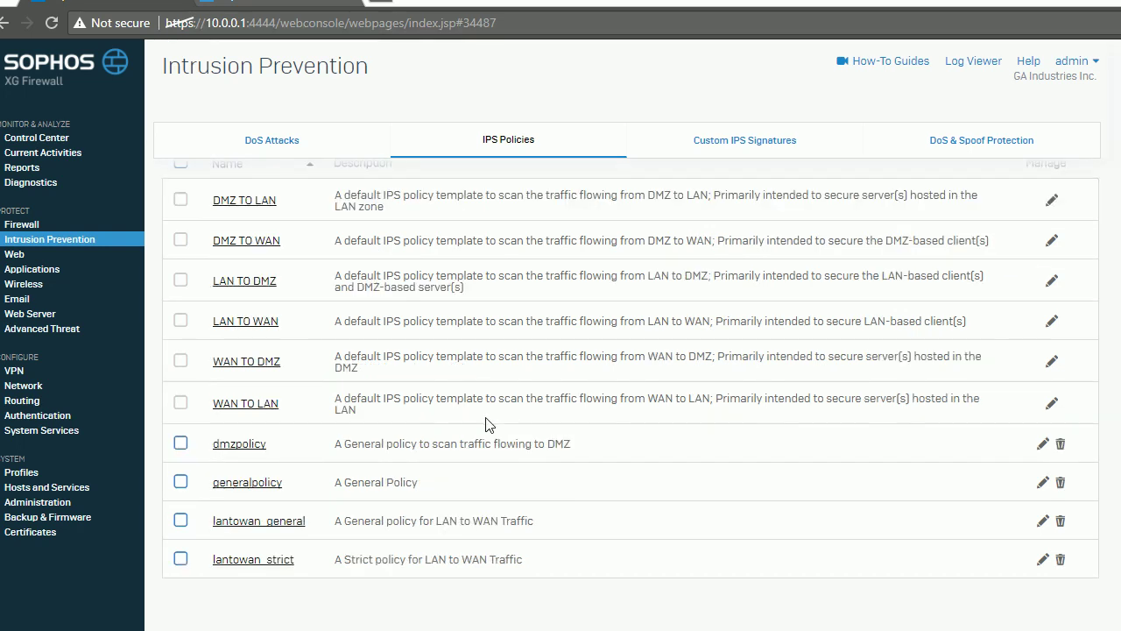
pyautogui.scroll(2, 487, 424)
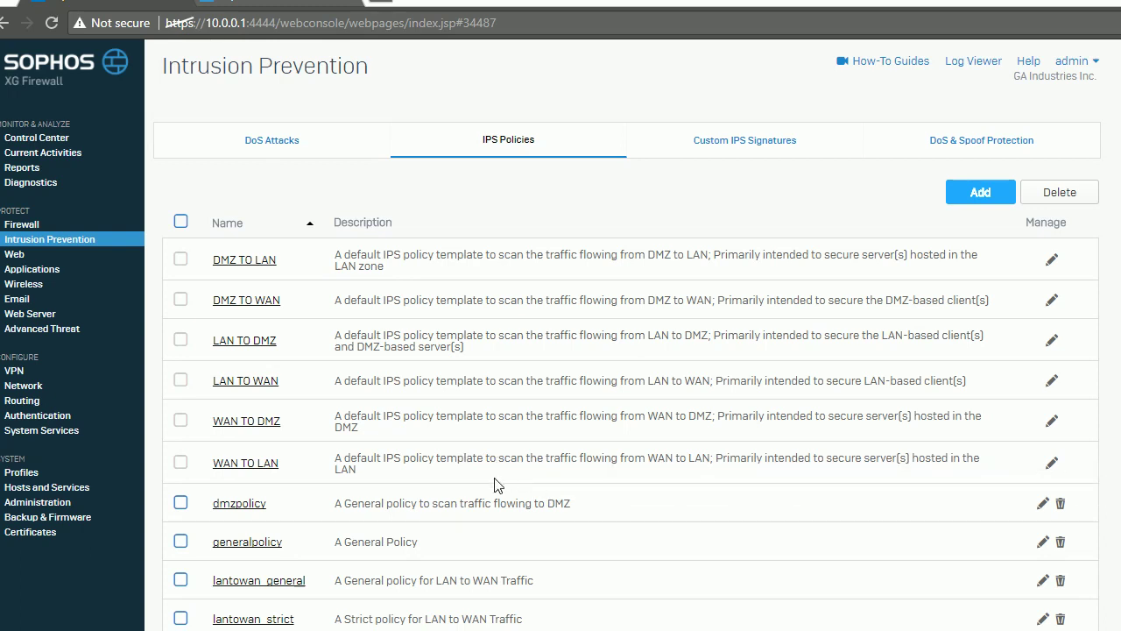
pyautogui.scroll(-1, 384, 623)
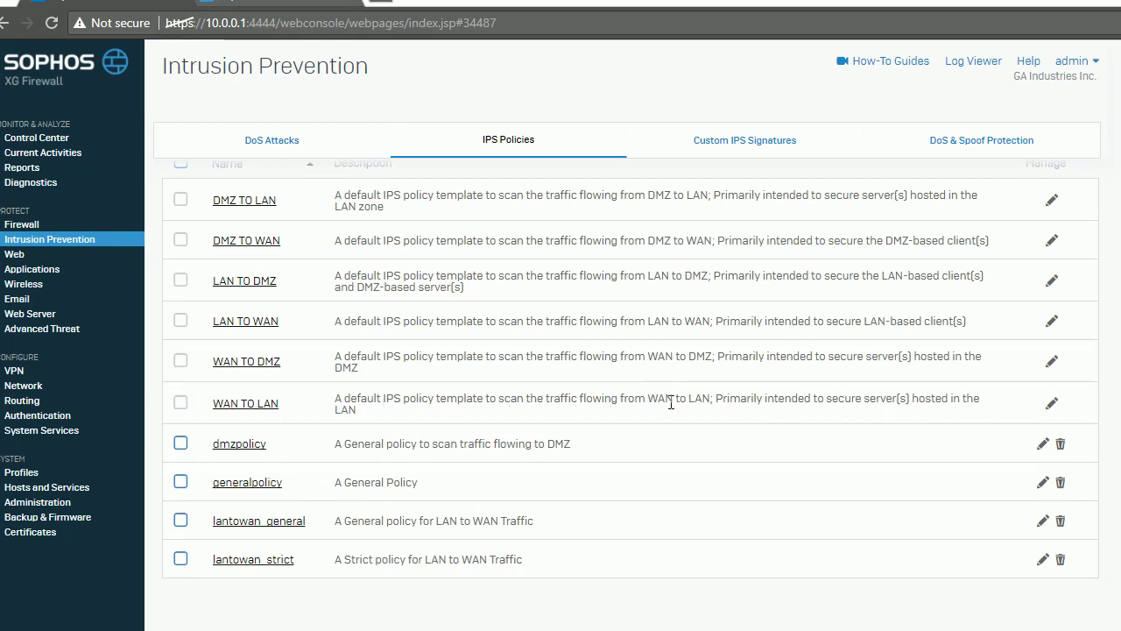
pyautogui.click(1054, 404)
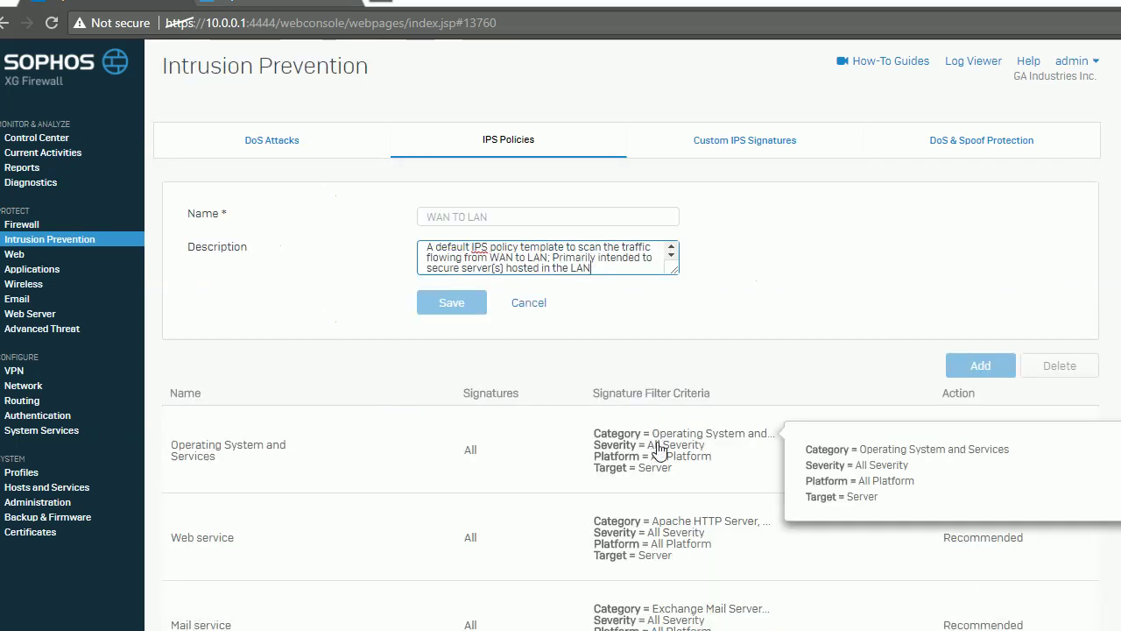
pyautogui.scroll(-3, 666, 420)
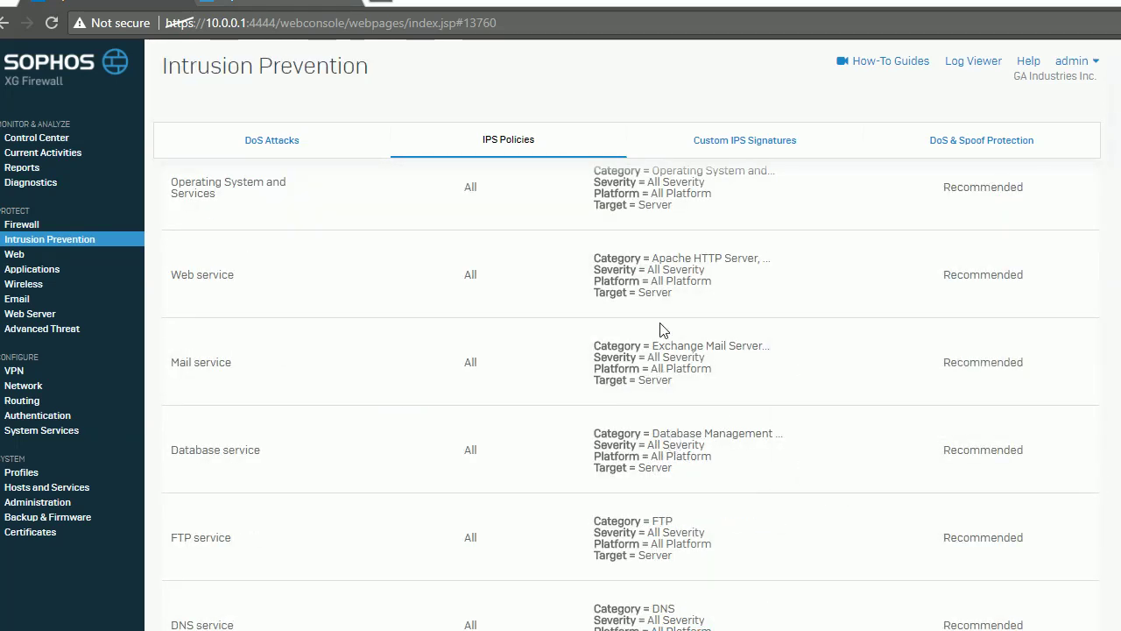
# Review the remaining signature rules of the WAN TO LAN policy and return to the IPS policy list without saving
pyautogui.scroll(-2, 663, 324)
pyautogui.scroll(-3, 663, 321)
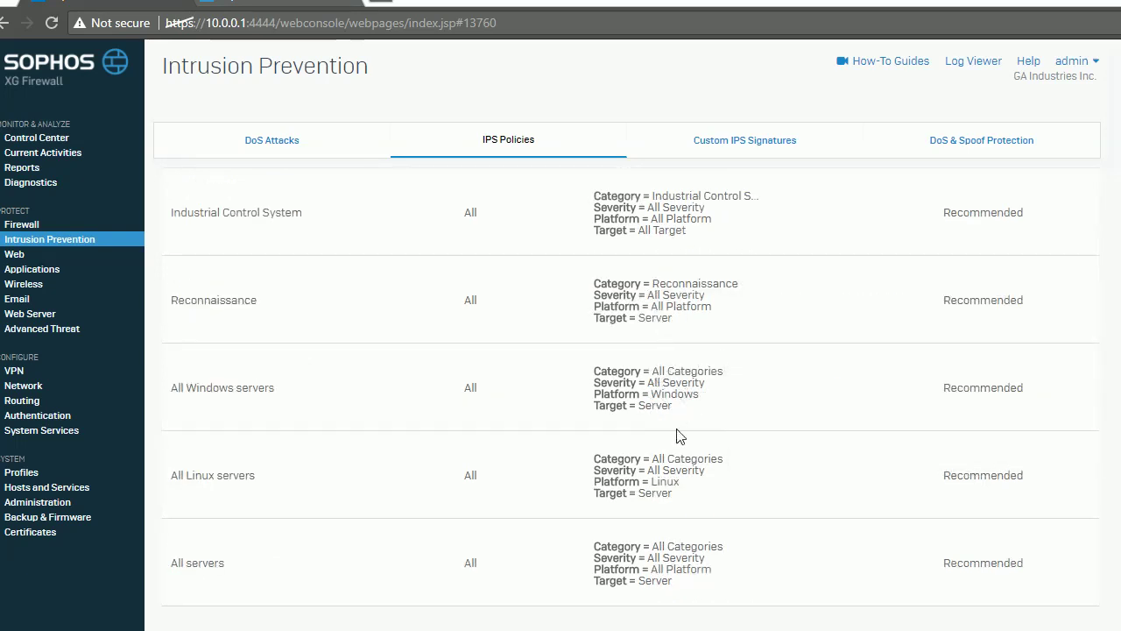
pyautogui.scroll(5, 675, 447)
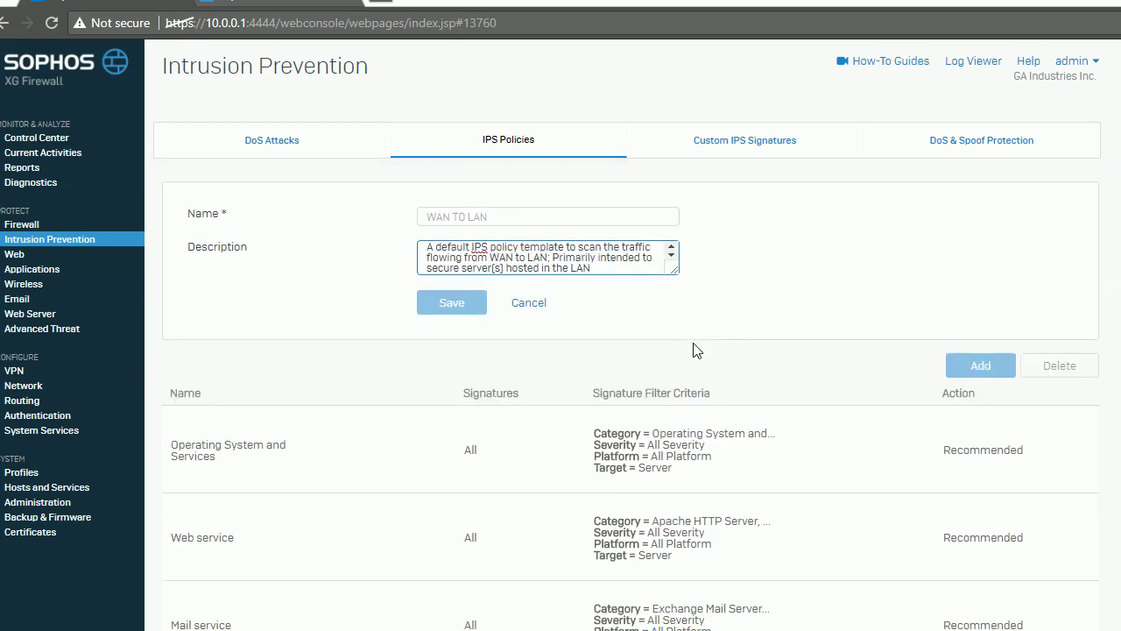
pyautogui.click(538, 303)
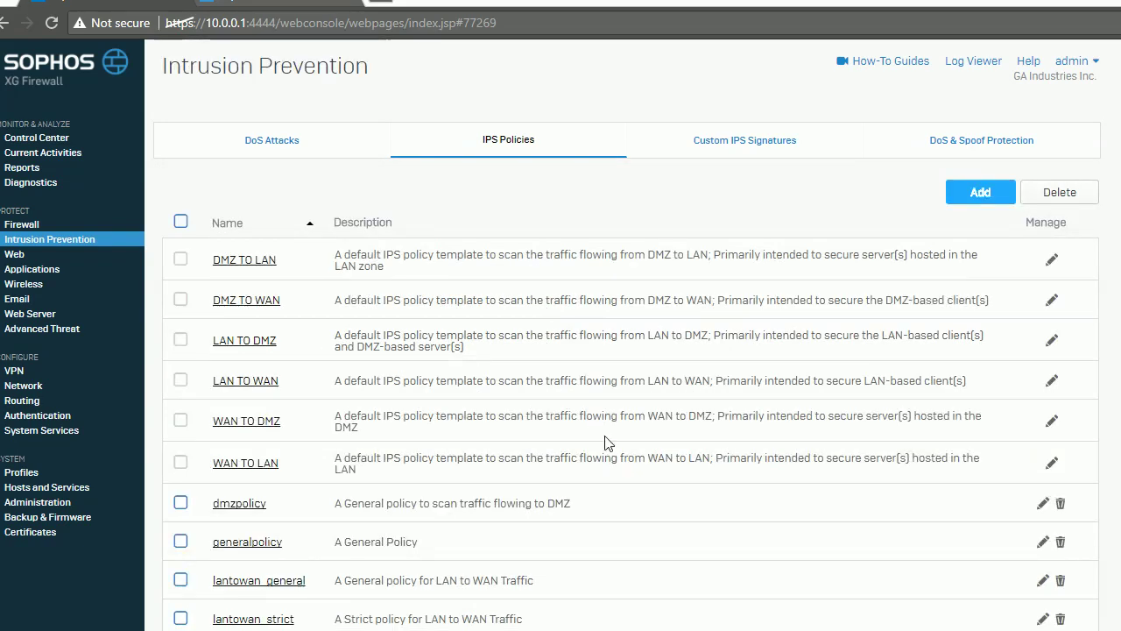
# Open the Migrate_def_filter_1 rule of generalpolicy for editing and examine its matching signatures and action setting
pyautogui.scroll(-1, 608, 443)
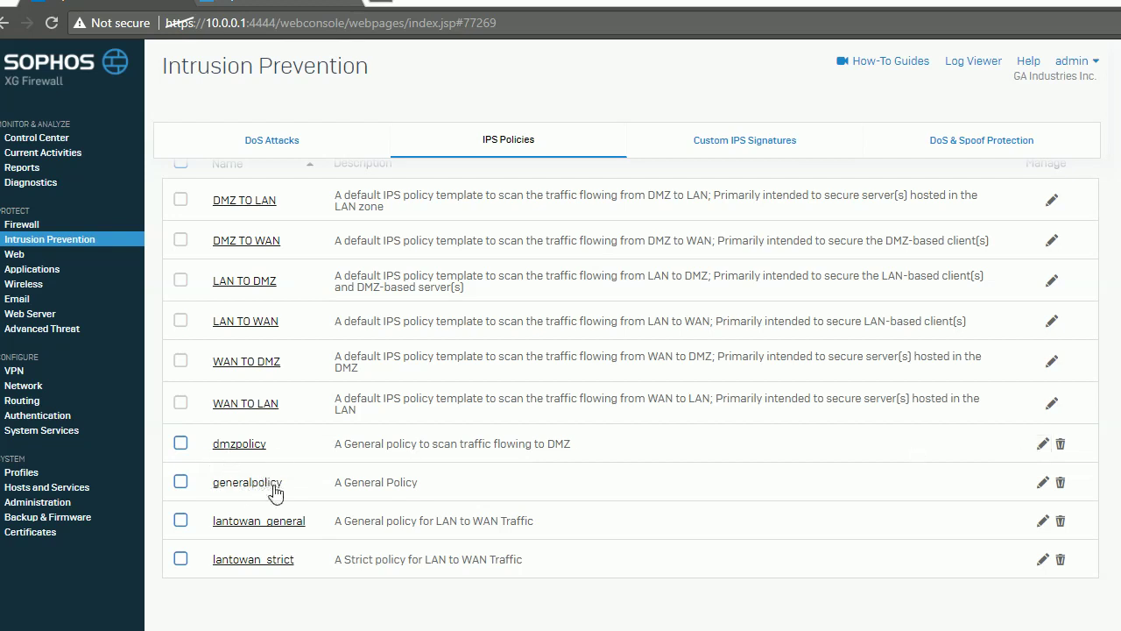
pyautogui.click(1043, 482)
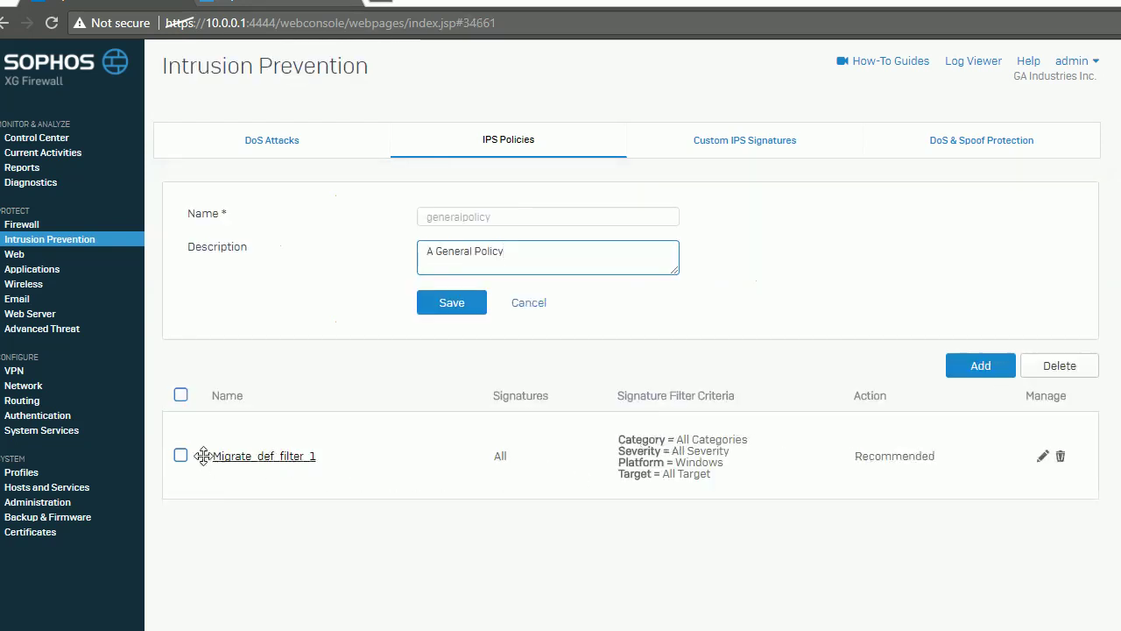
pyautogui.click(1042, 455)
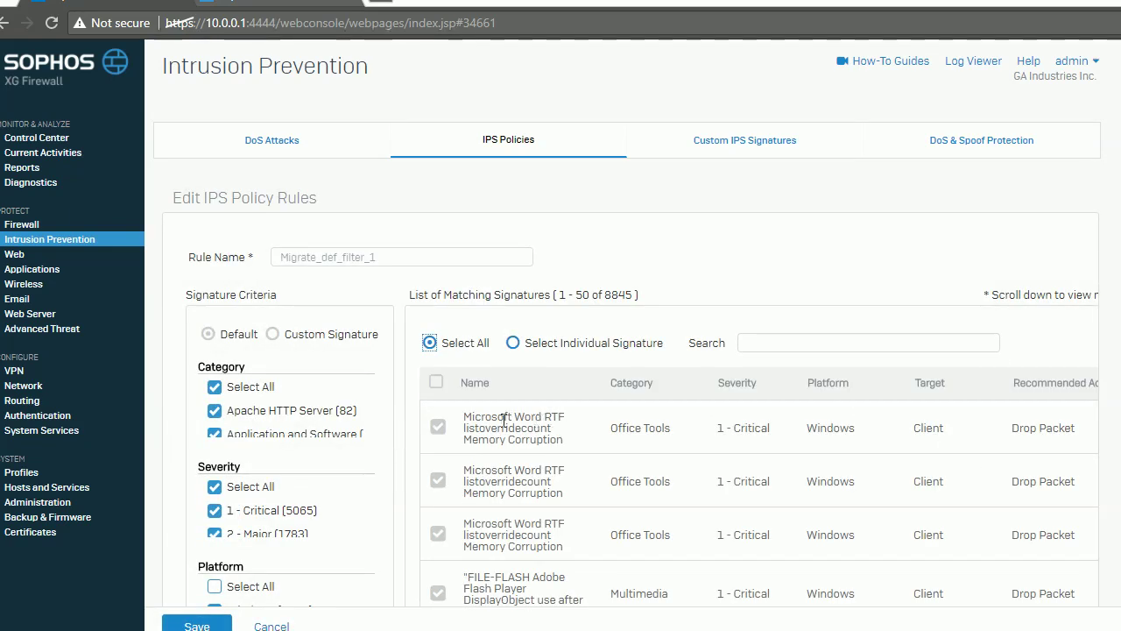
pyautogui.scroll(-10, 806, 464)
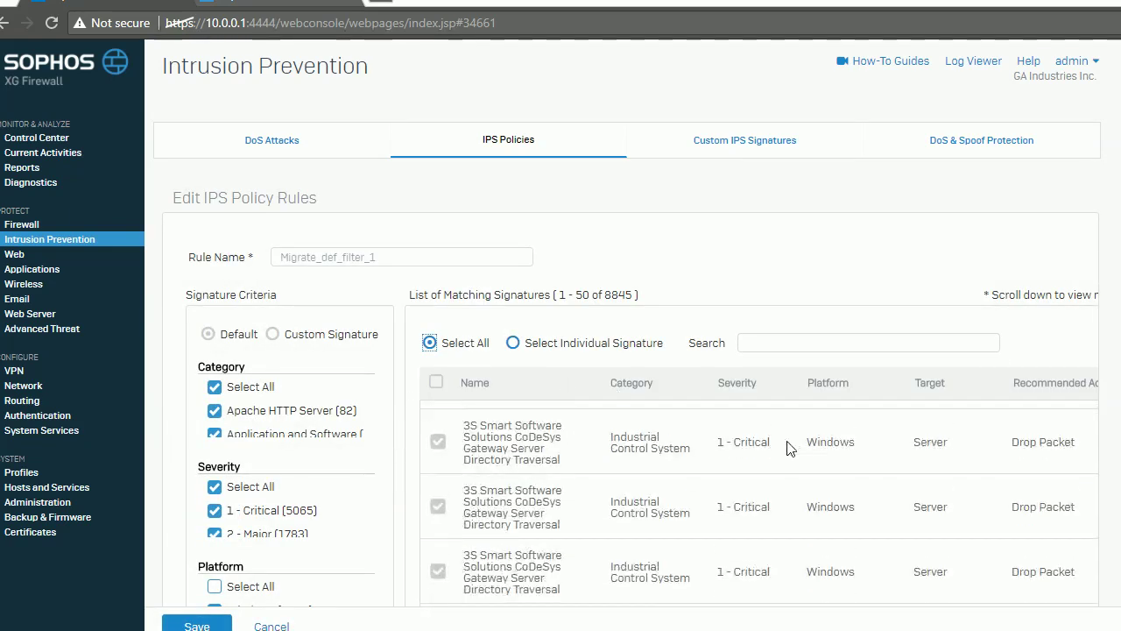
pyautogui.scroll(-10, 735, 464)
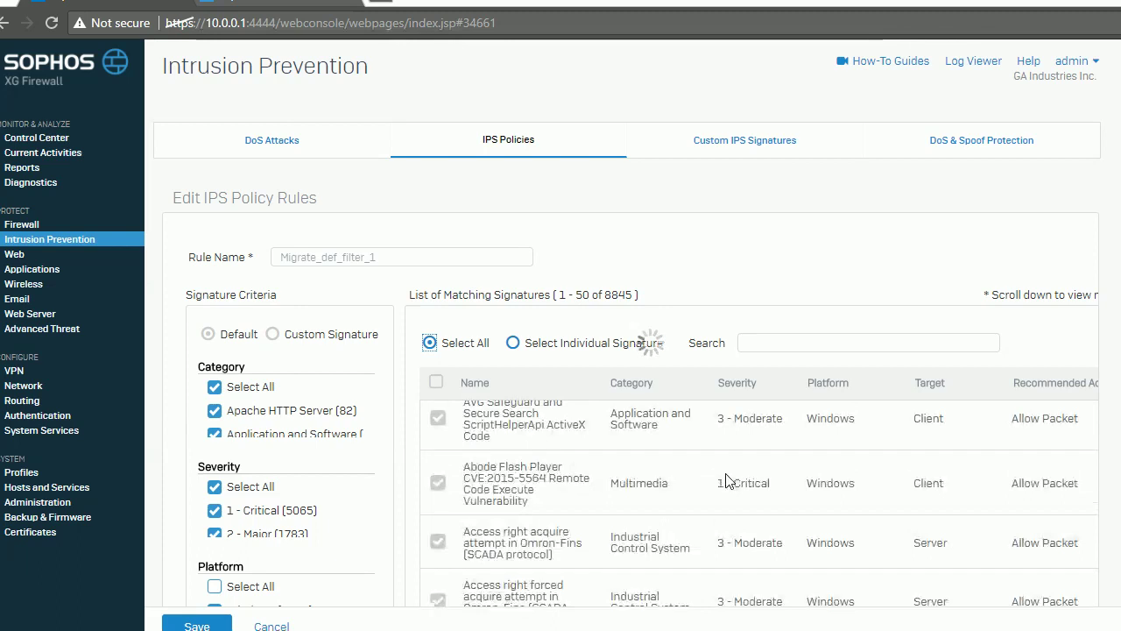
pyautogui.scroll(10, 754, 421)
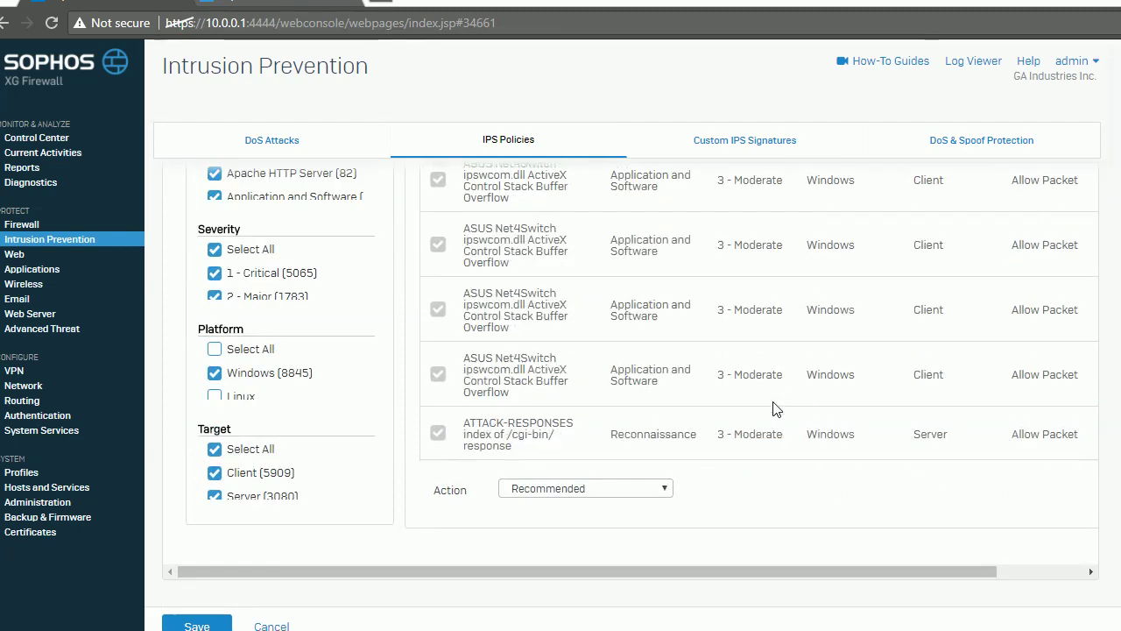
pyautogui.scroll(2, 775, 413)
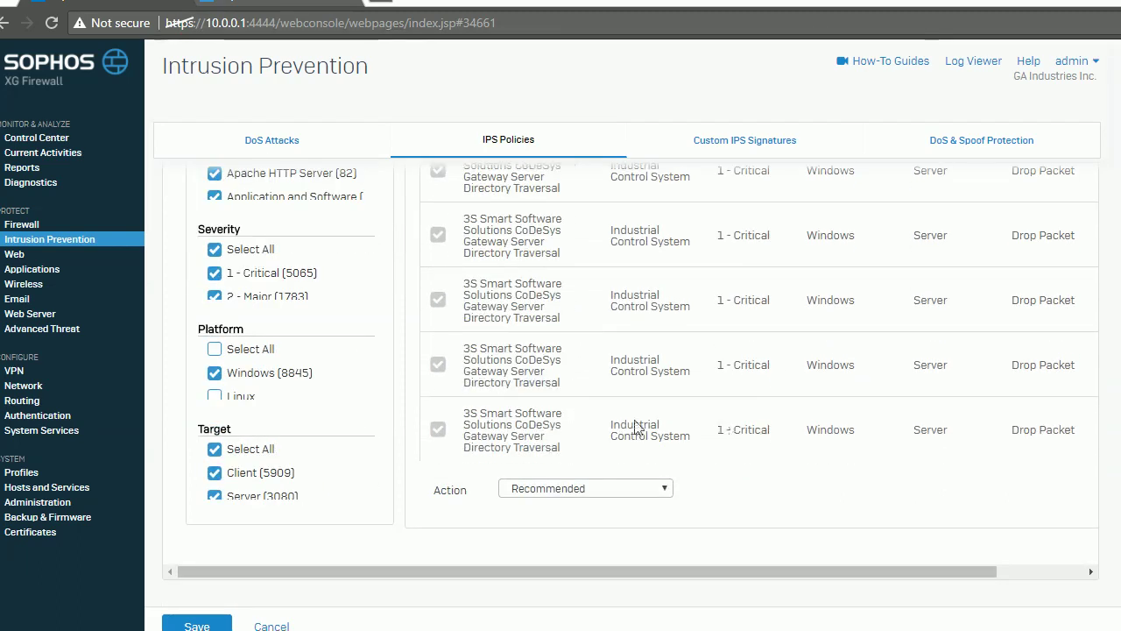
pyautogui.scroll(3, 383, 316)
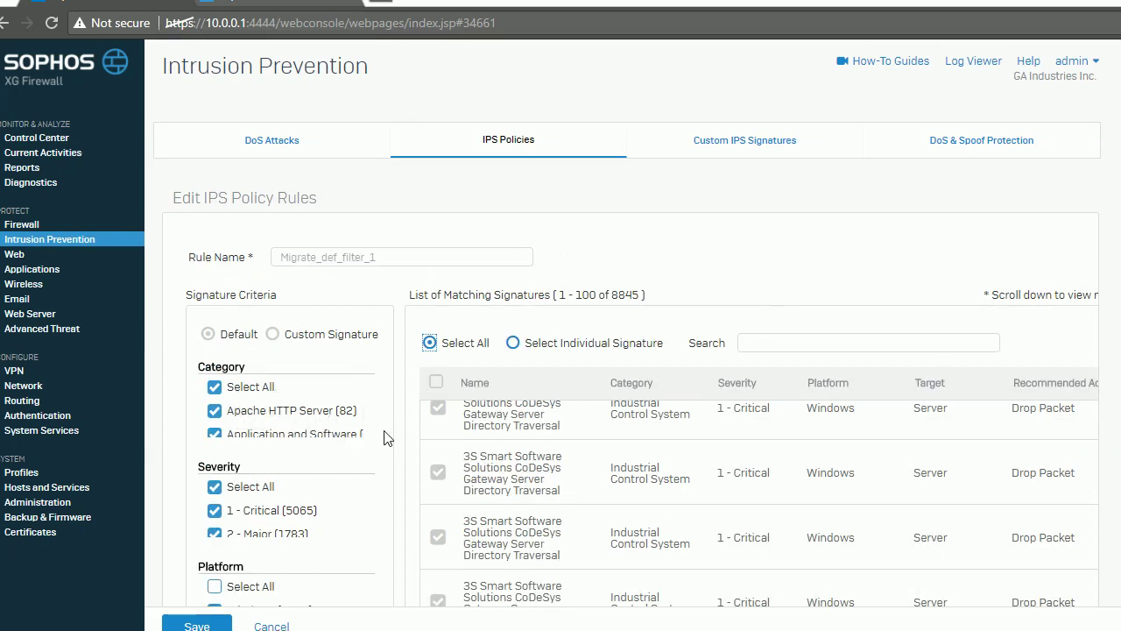
# Check the rule's severity and platform criteria, and extend the platform filter to all platforms
pyautogui.scroll(-3, 369, 495)
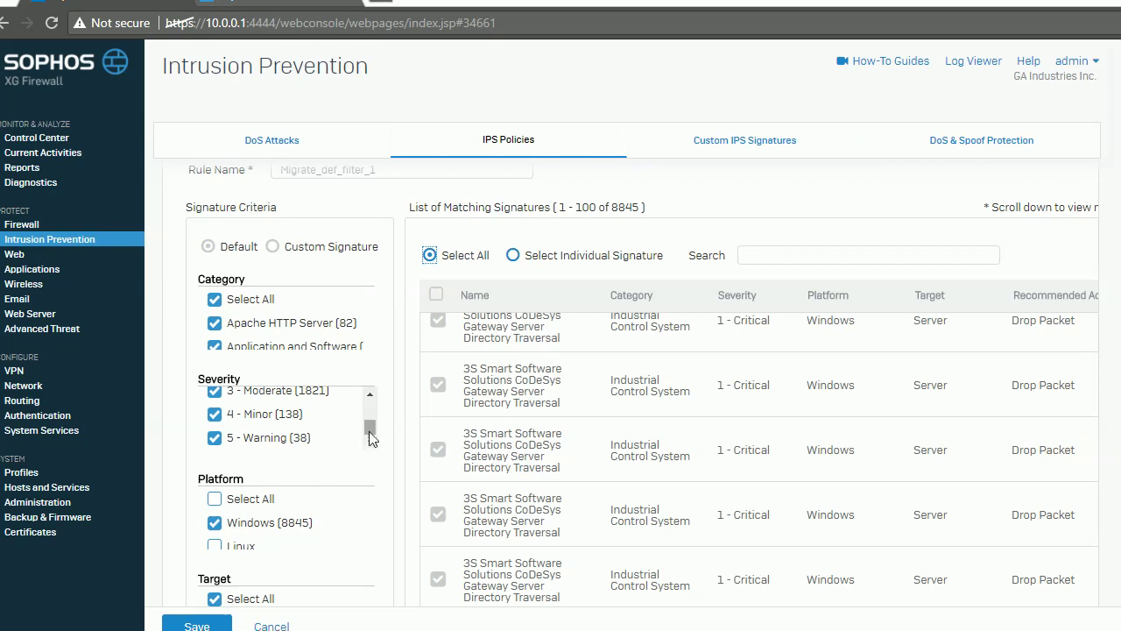
pyautogui.click(370, 544)
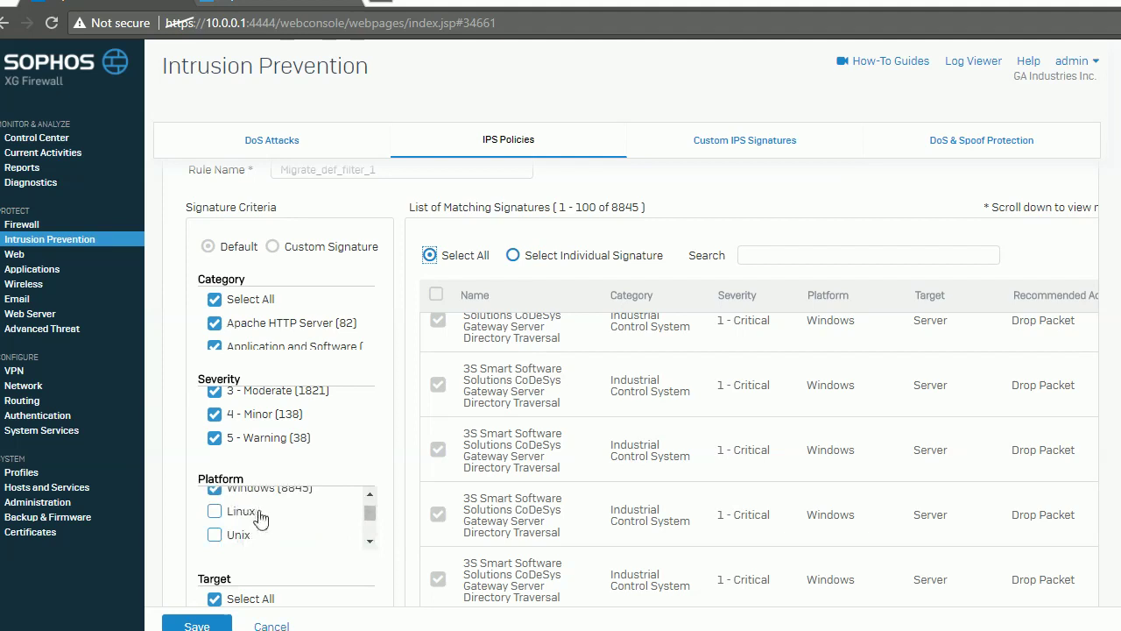
pyautogui.scroll(1, 263, 526)
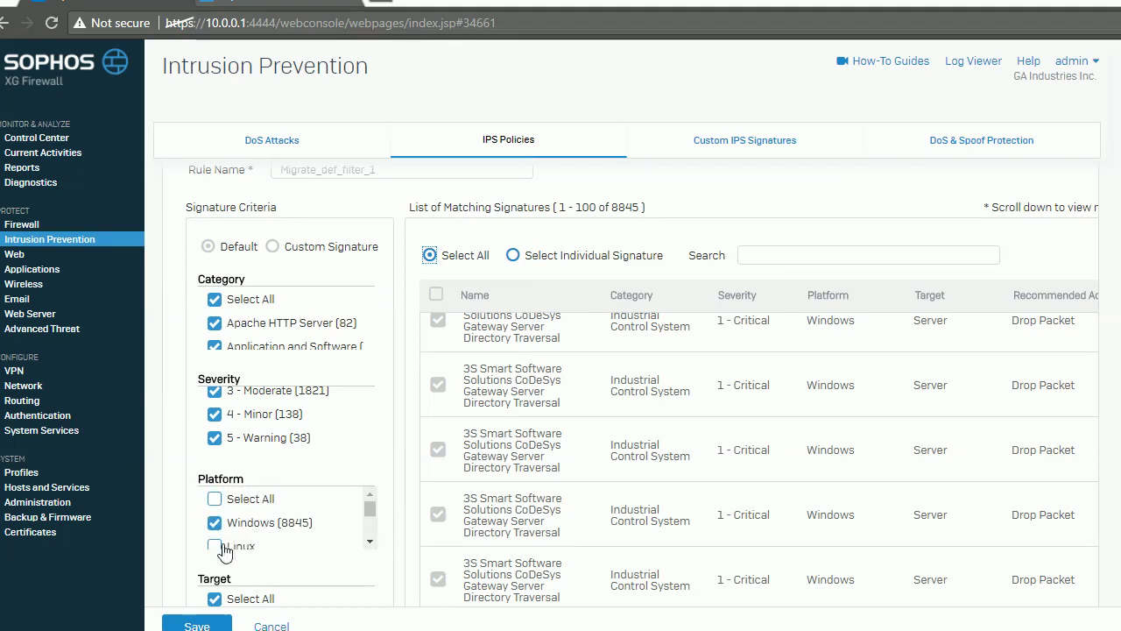
pyautogui.click(215, 499)
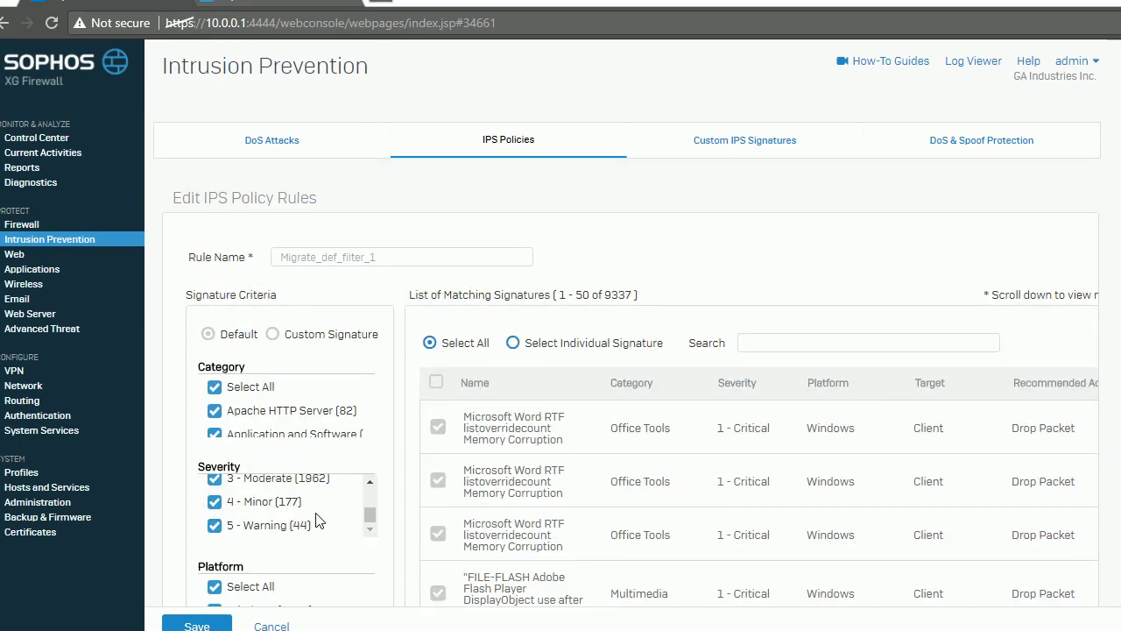
# Examine the severity levels, signature categories and target options available in the rule's signature criteria
pyautogui.click(369, 482)
pyautogui.click(369, 482)
pyautogui.click(370, 482)
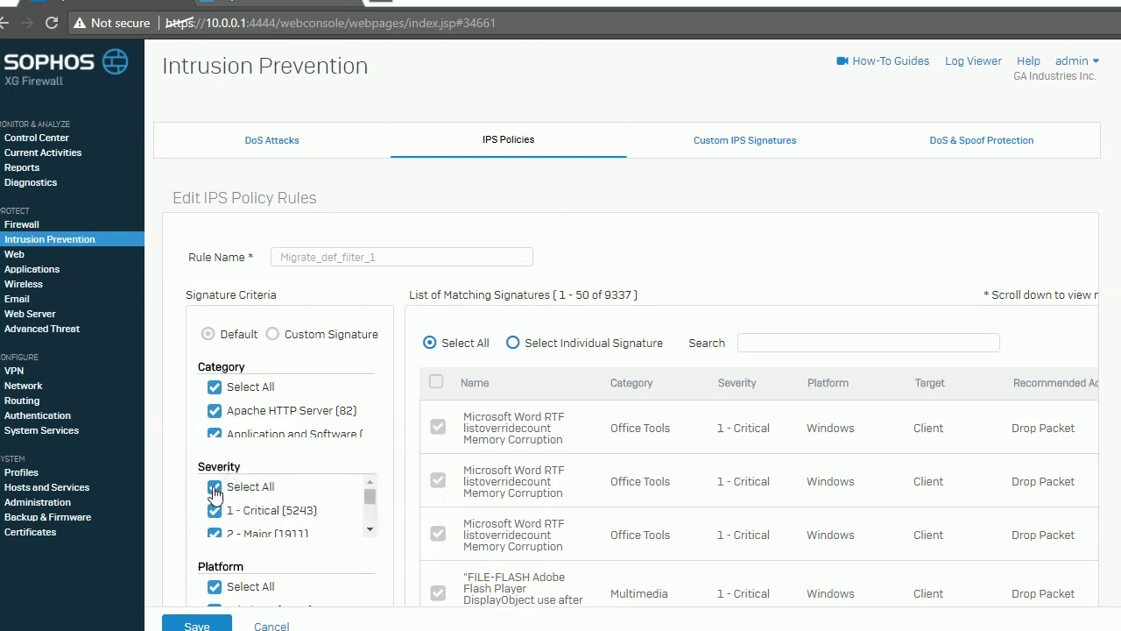
pyautogui.click(369, 435)
pyautogui.click(369, 435)
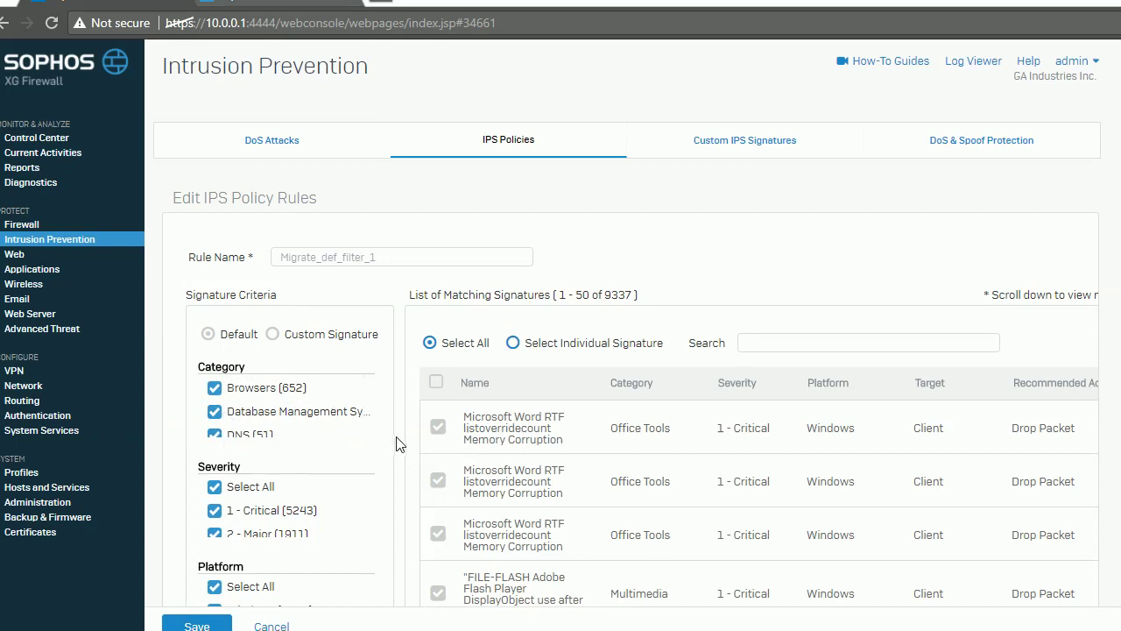
pyautogui.click(375, 429)
pyautogui.click(375, 429)
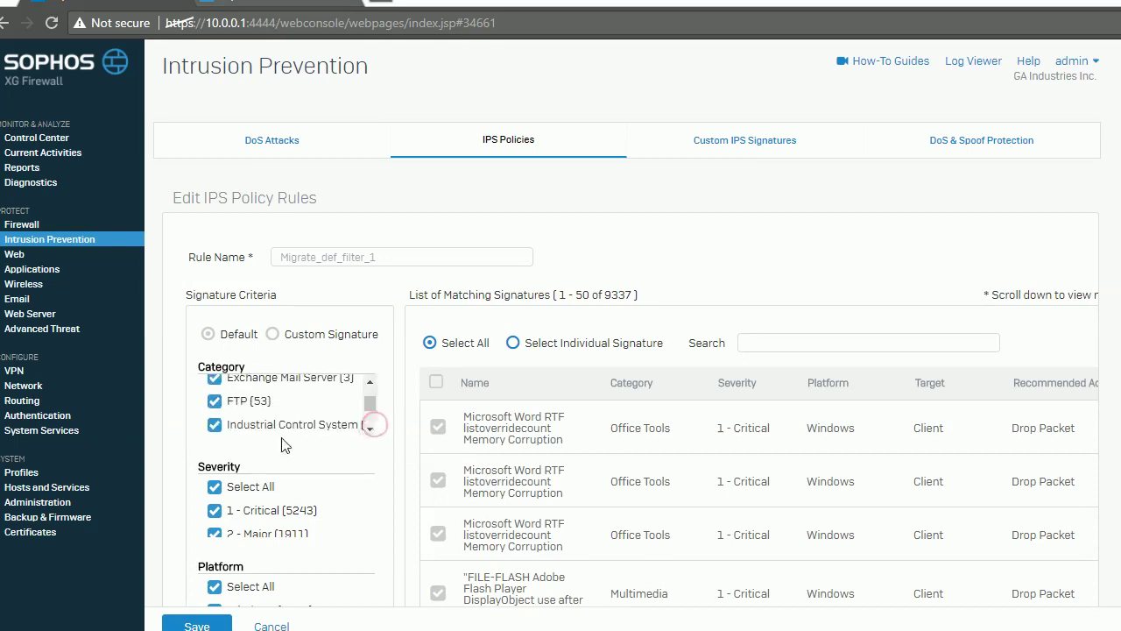
pyautogui.scroll(-3, 338, 491)
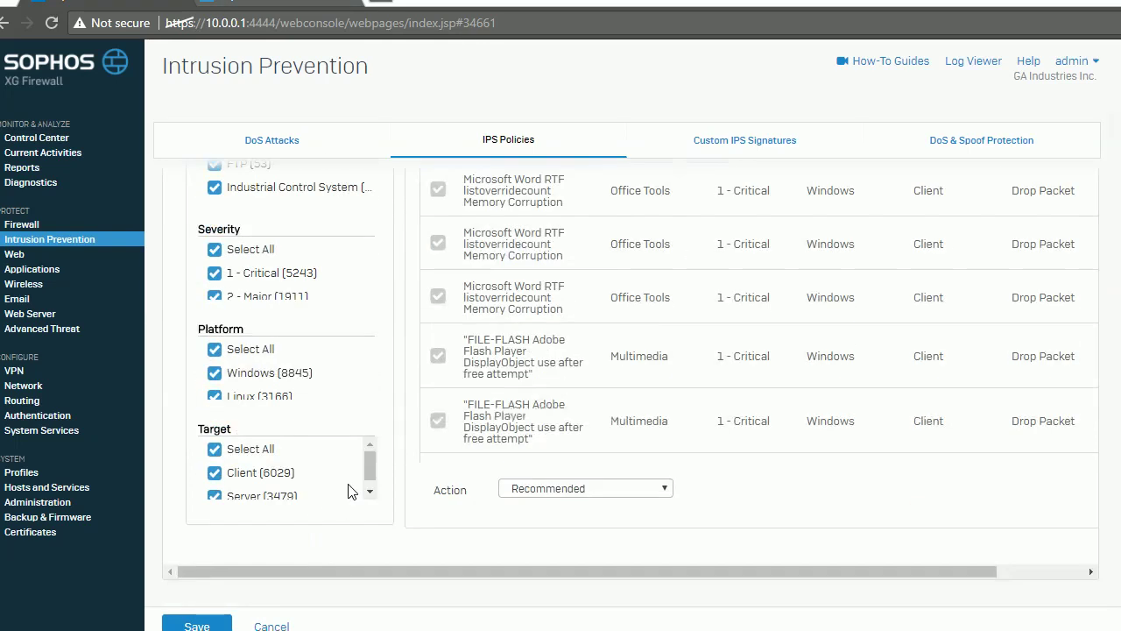
pyautogui.click(370, 491)
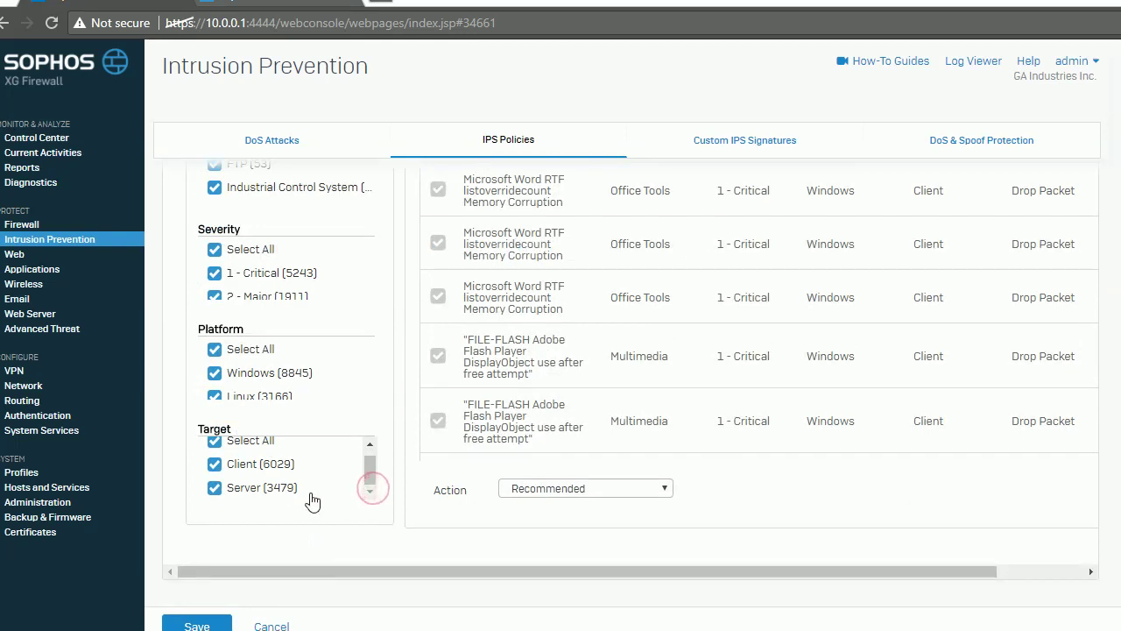
# Narrow the rule's signature criteria to the Server target, the Windows platform and the 1 - Critical severity only
pyautogui.click(215, 466)
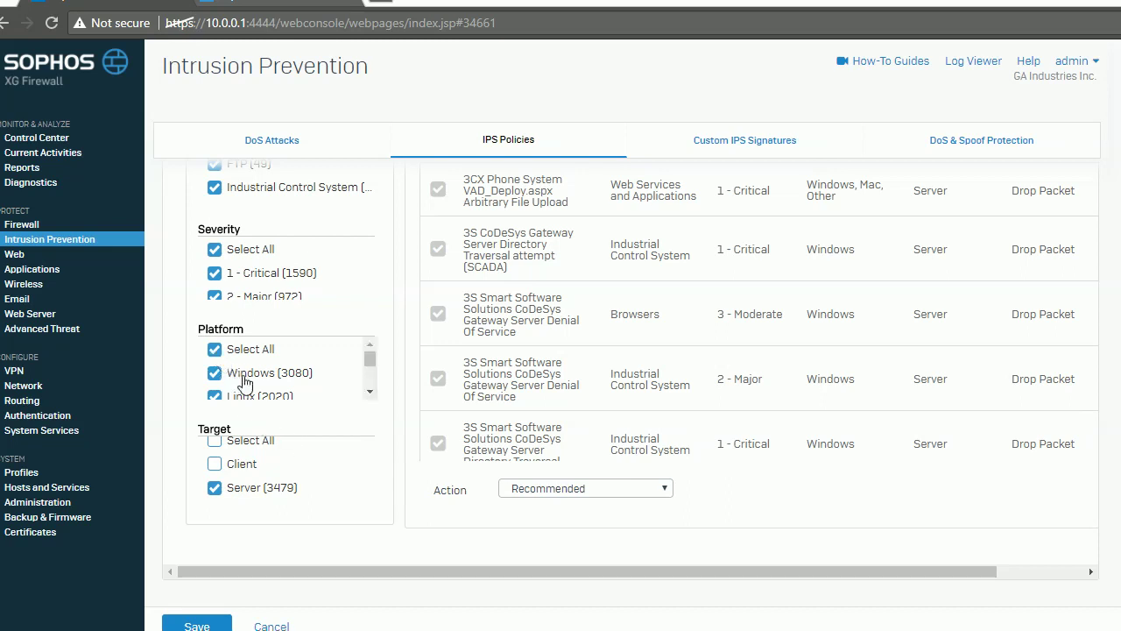
pyautogui.click(213, 350)
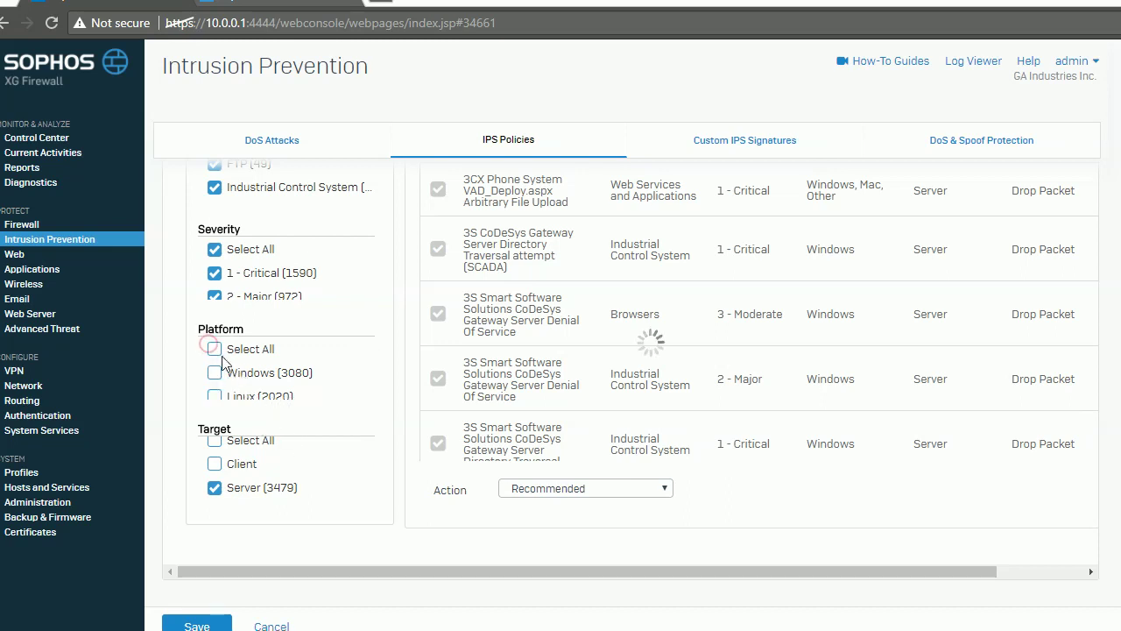
pyautogui.click(219, 377)
pyautogui.scroll(2, 341, 355)
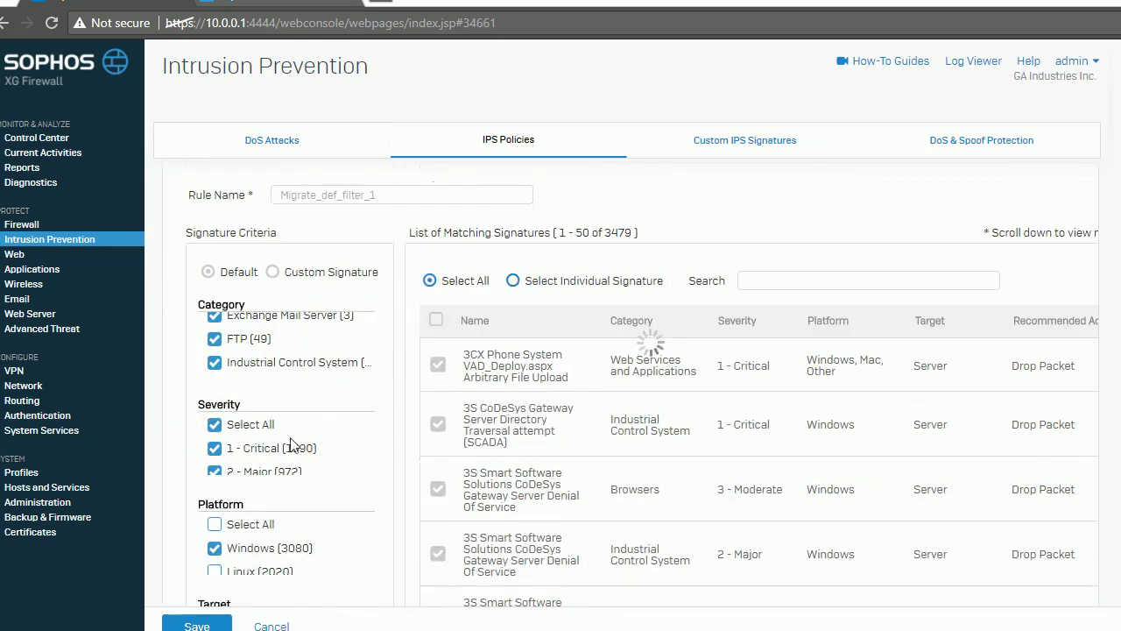
pyautogui.click(215, 426)
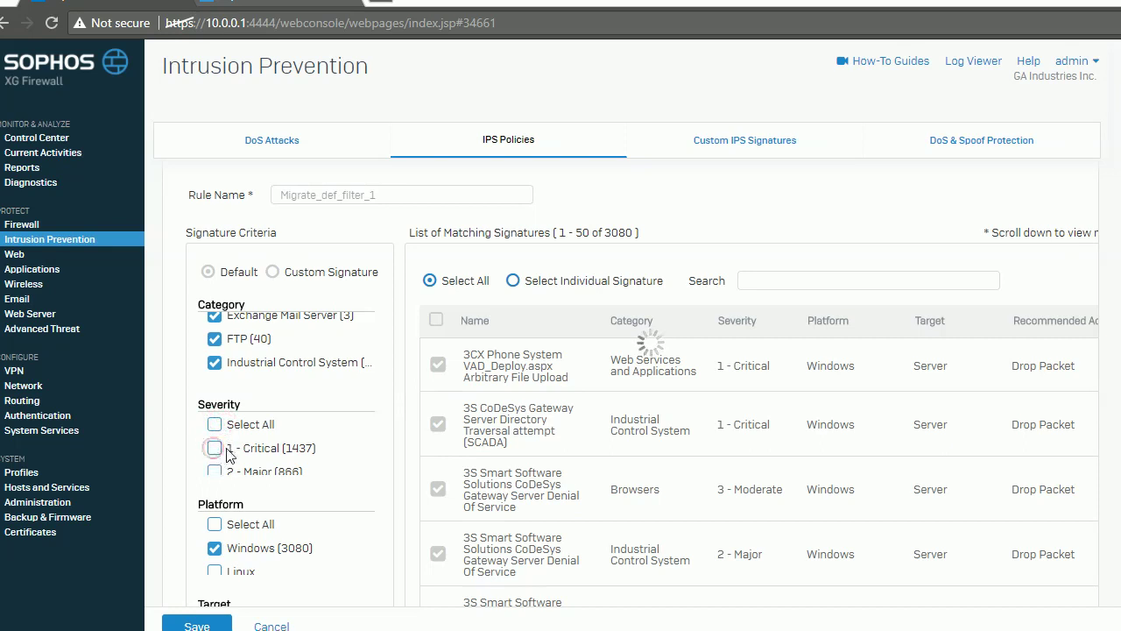
pyautogui.click(223, 449)
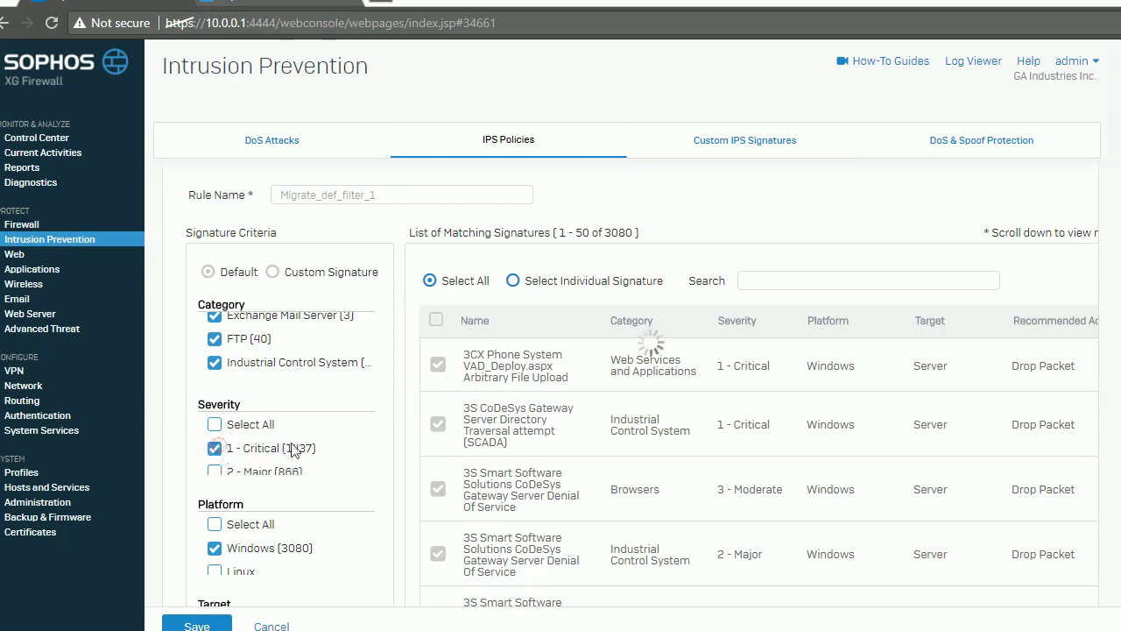
# Review the filtered signature list, checking the severity, platform, target and recommended action of the matching signatures
pyautogui.scroll(-2, 354, 473)
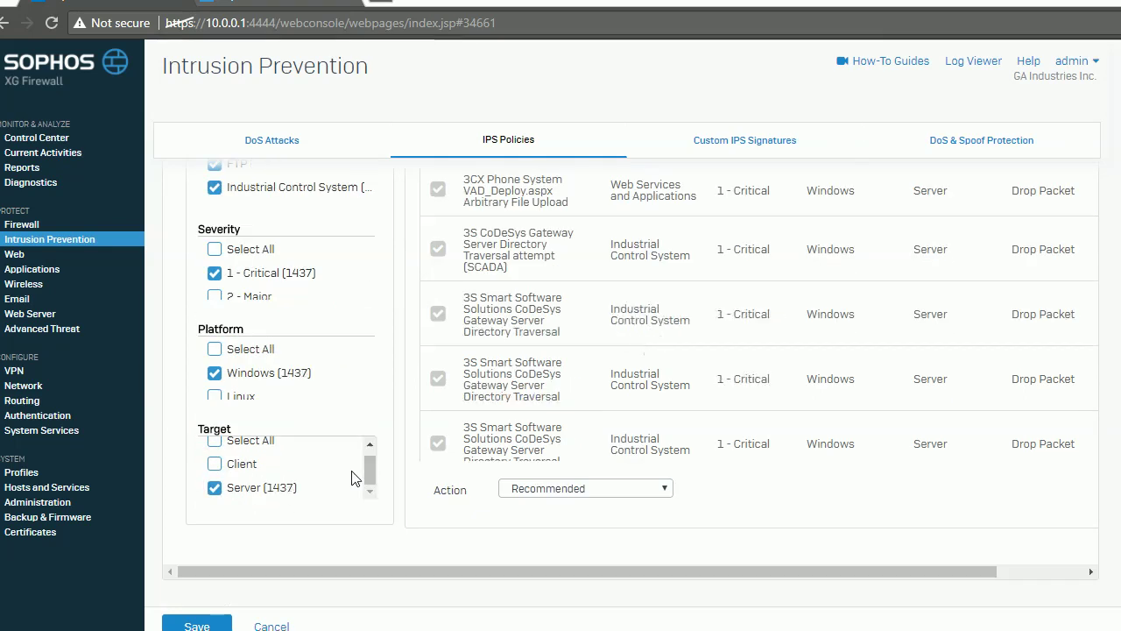
pyautogui.scroll(3, 583, 485)
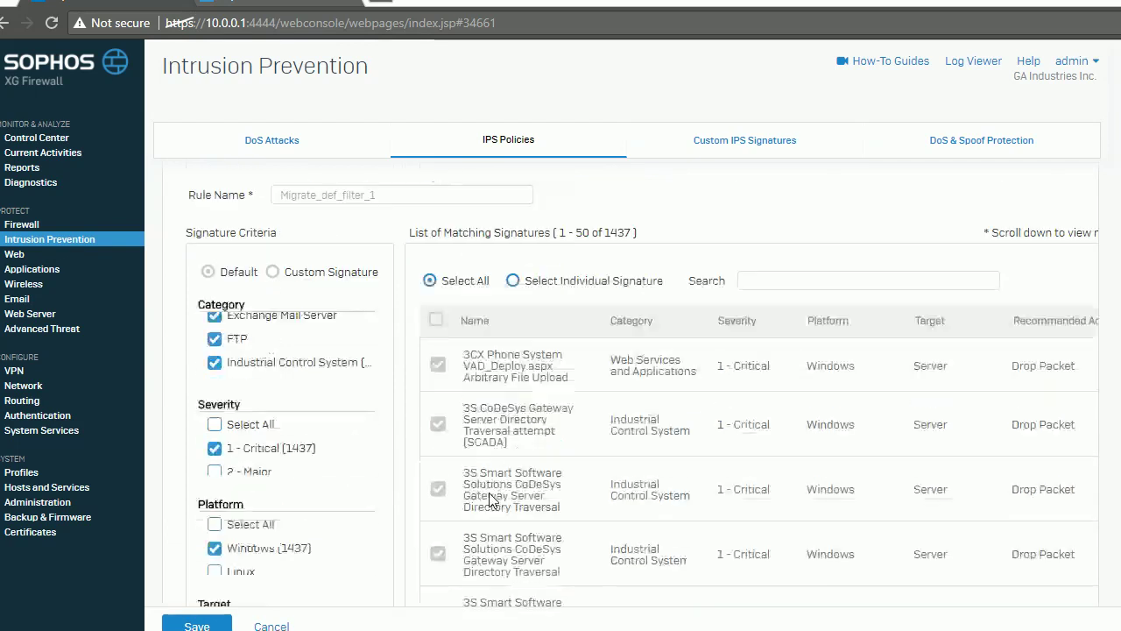
pyautogui.scroll(-2, 554, 467)
pyautogui.scroll(2, 617, 487)
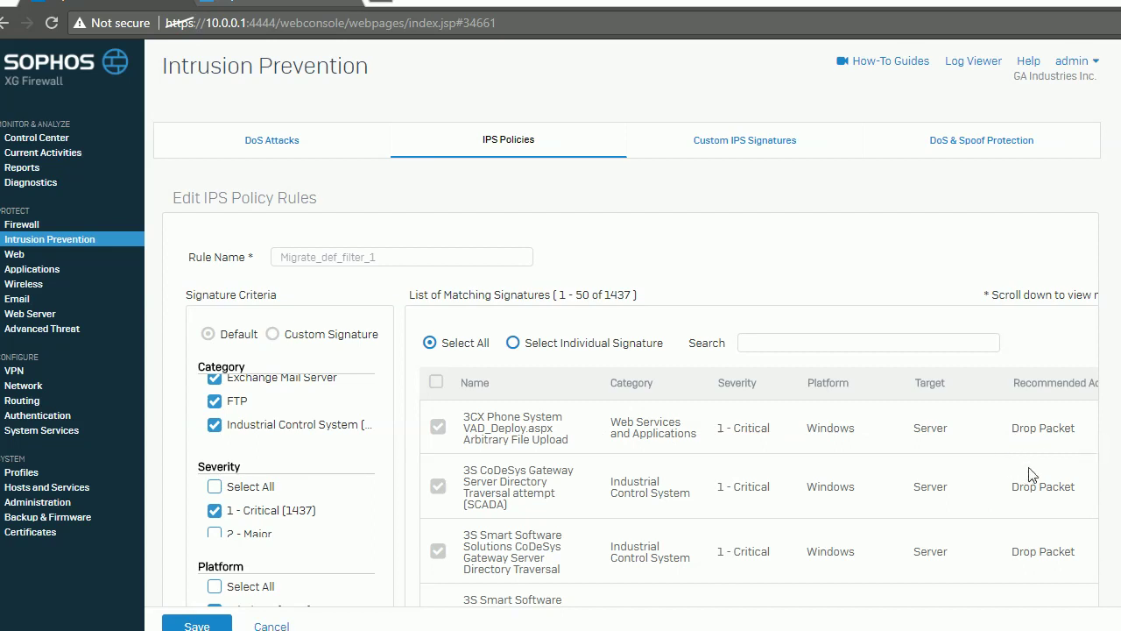
pyautogui.scroll(-2, 1031, 474)
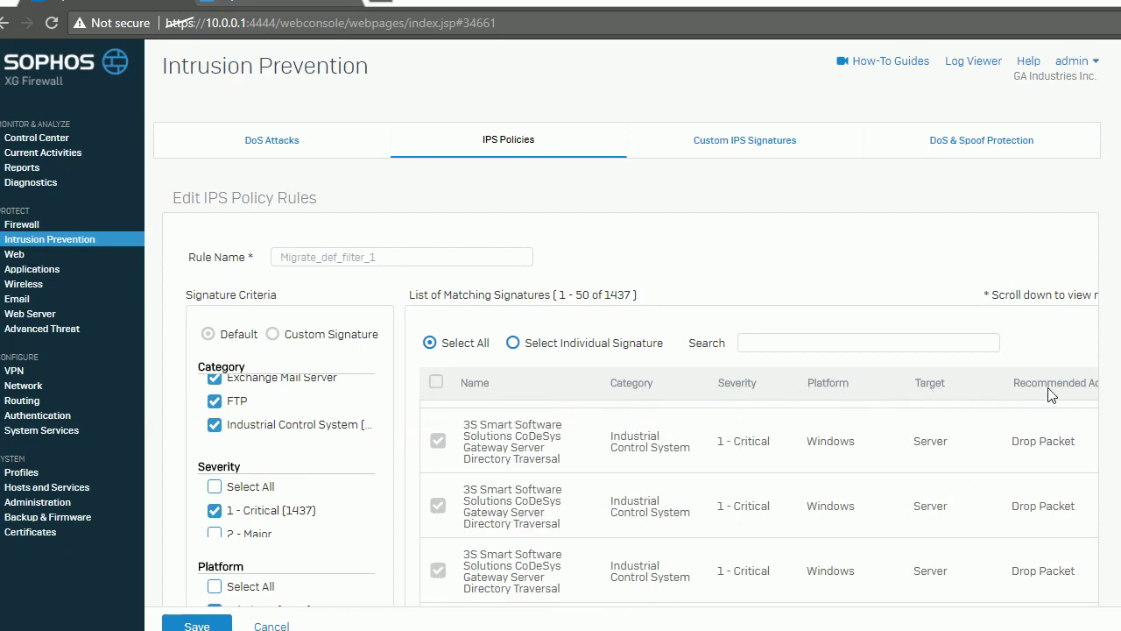
pyautogui.tripleClick(1030, 445)
pyautogui.click(1039, 444)
pyautogui.scroll(1, 867, 477)
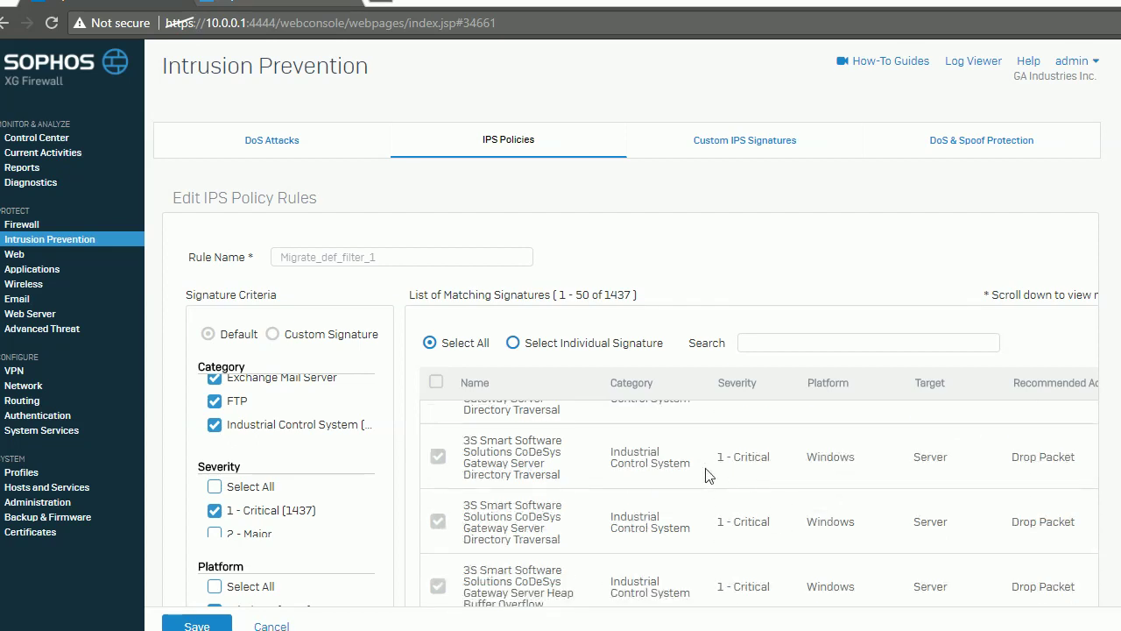
pyautogui.scroll(-3, 443, 545)
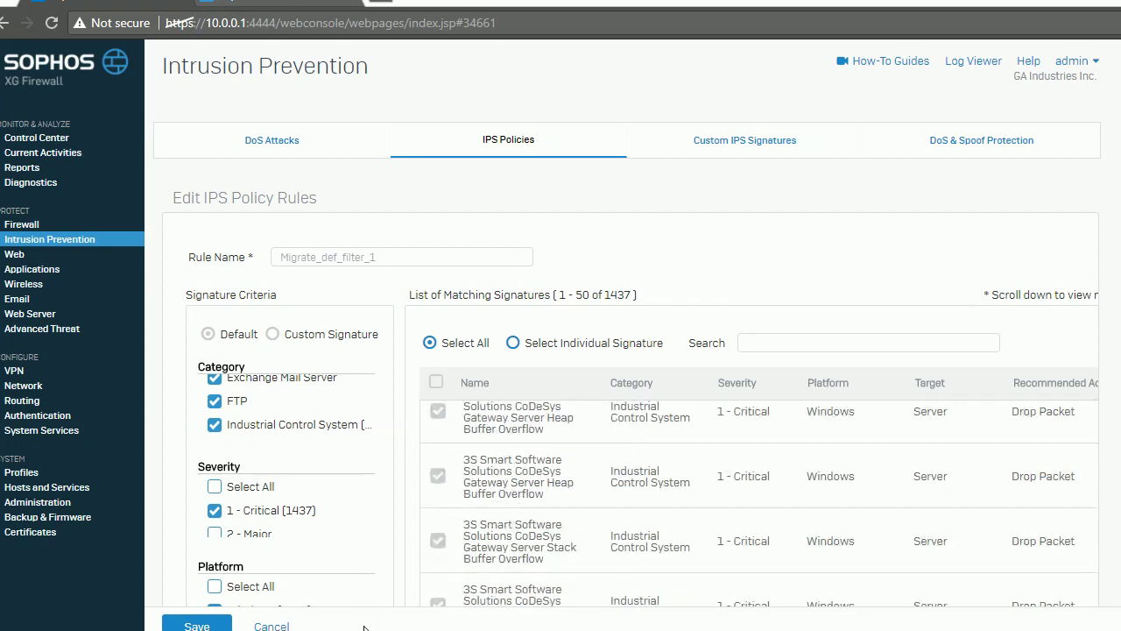
pyautogui.scroll(-5, 565, 506)
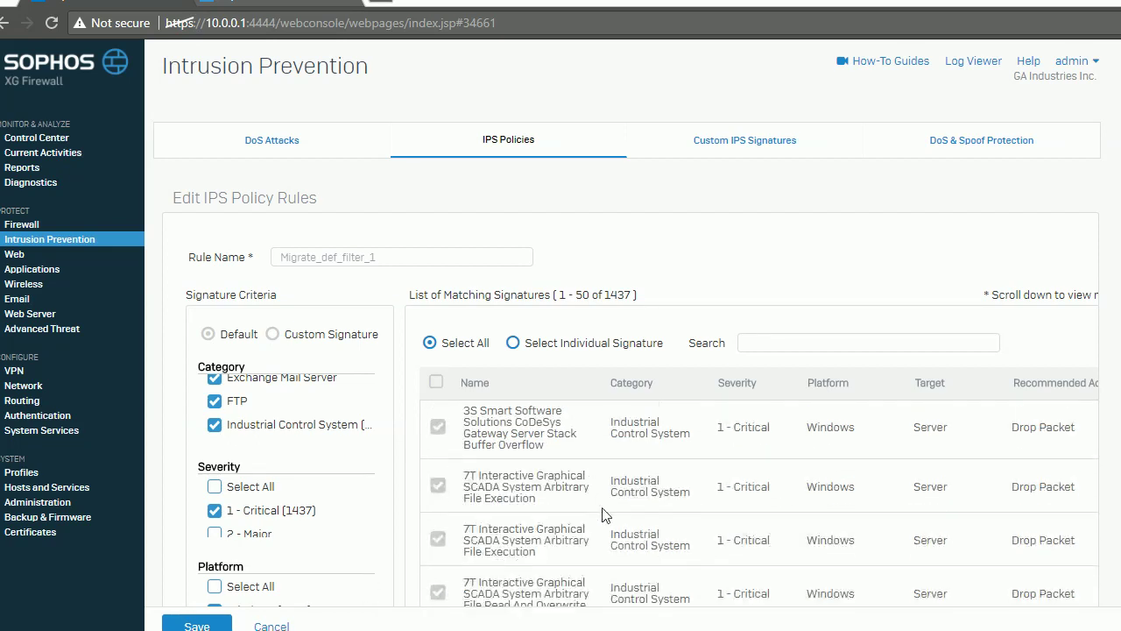
# Save the edited Migrate_def_filter_1 rule and generalpolicy, and open the list of firewall rules
pyautogui.click(201, 626)
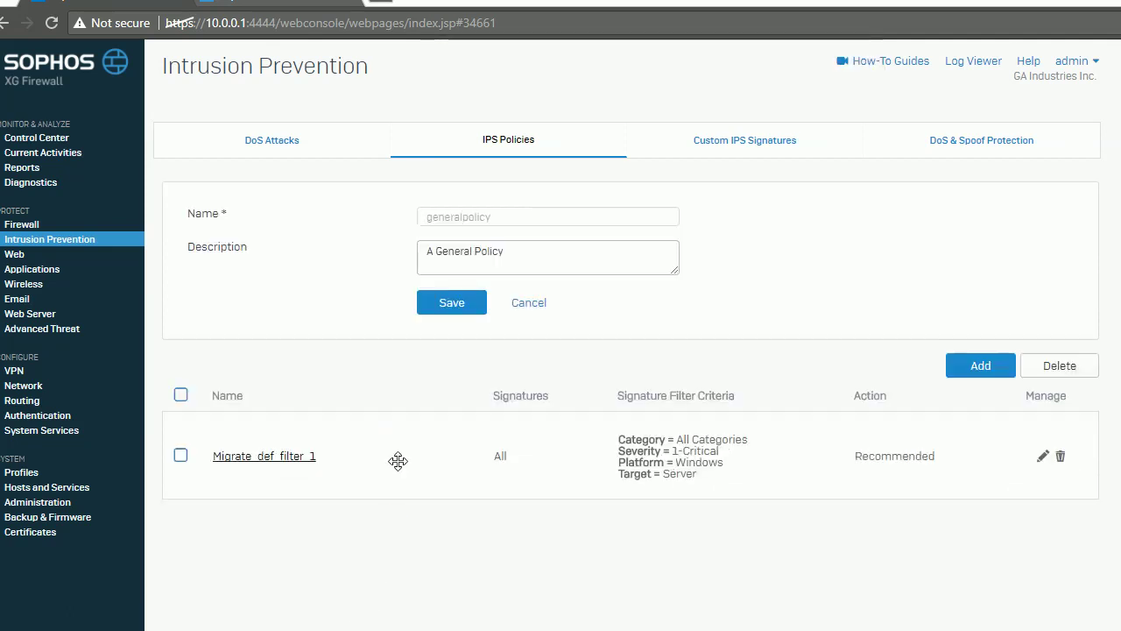
pyautogui.click(449, 301)
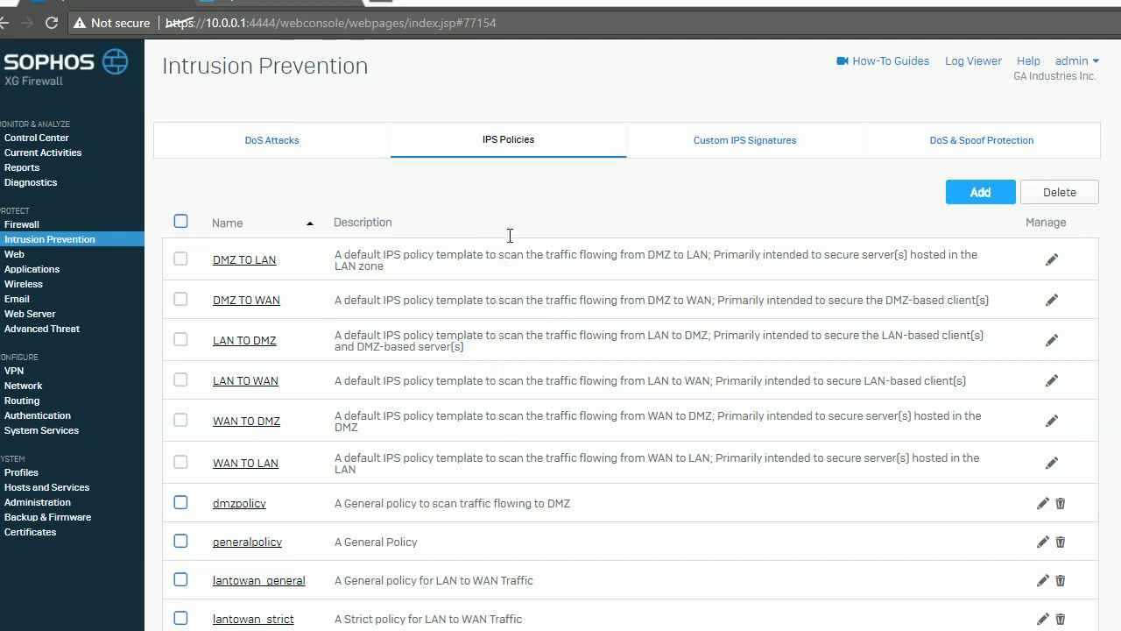
pyautogui.click(29, 230)
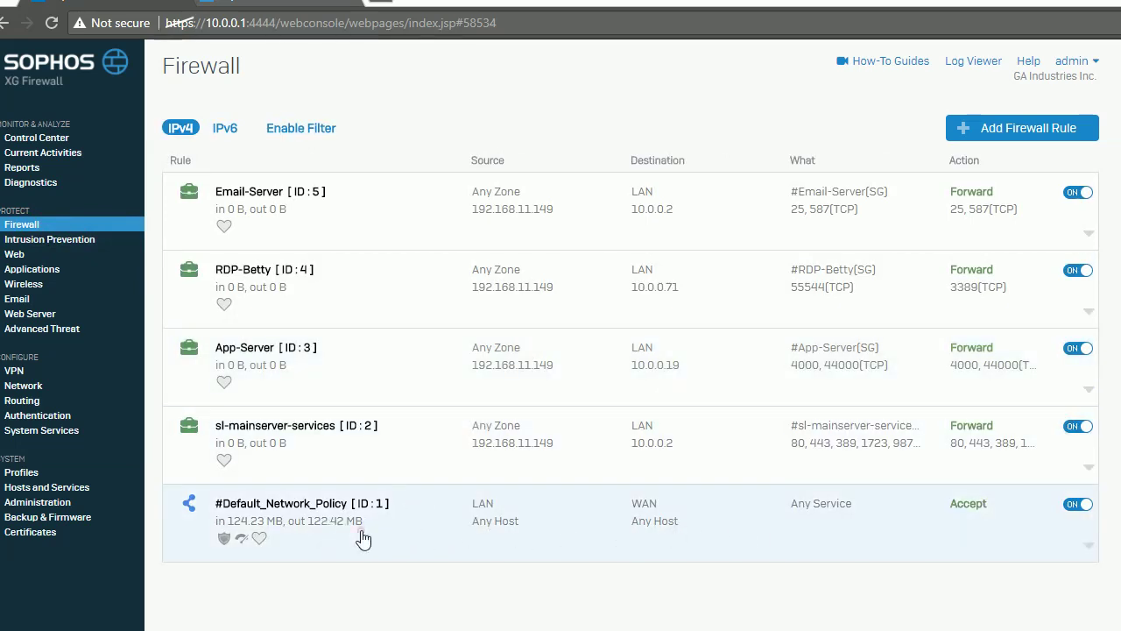
# Open the #Default_Network_Policy firewall rule for editing and review its malware scanning, user application, and NAT and routing settings
pyautogui.click(363, 539)
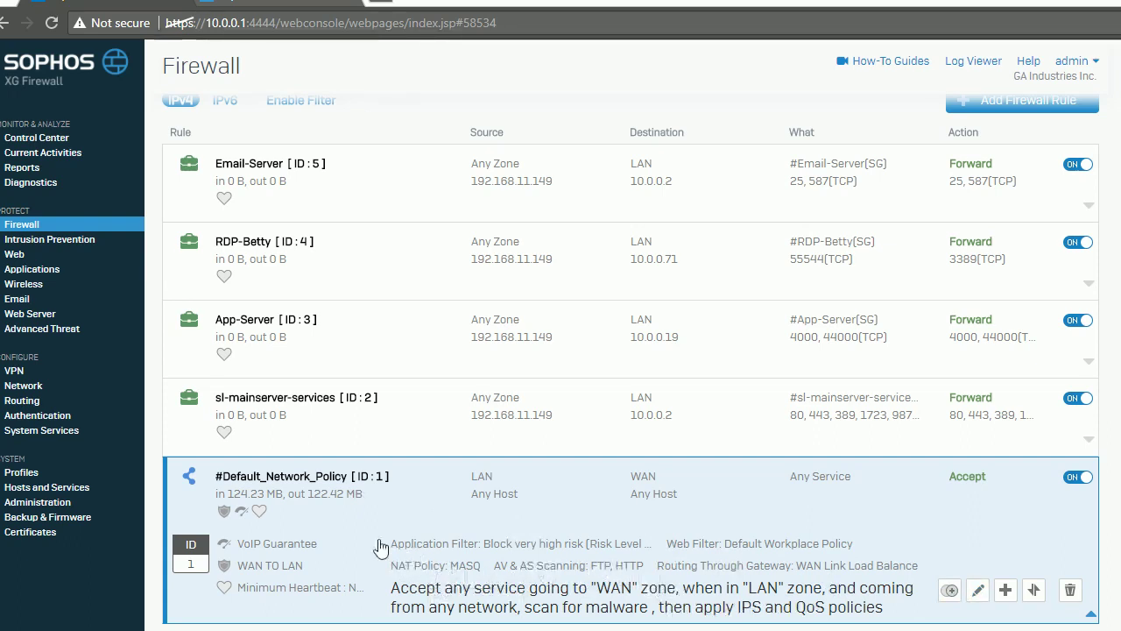
pyautogui.click(979, 591)
pyautogui.scroll(-10, 513, 429)
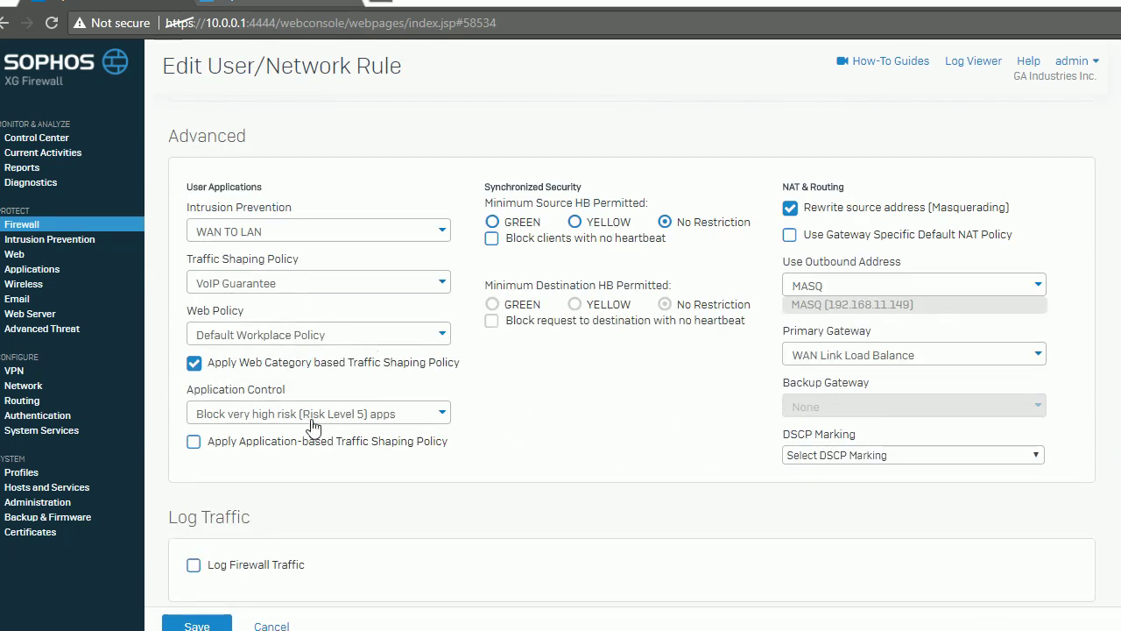
pyautogui.scroll(-1, 495, 417)
pyautogui.scroll(2, 501, 417)
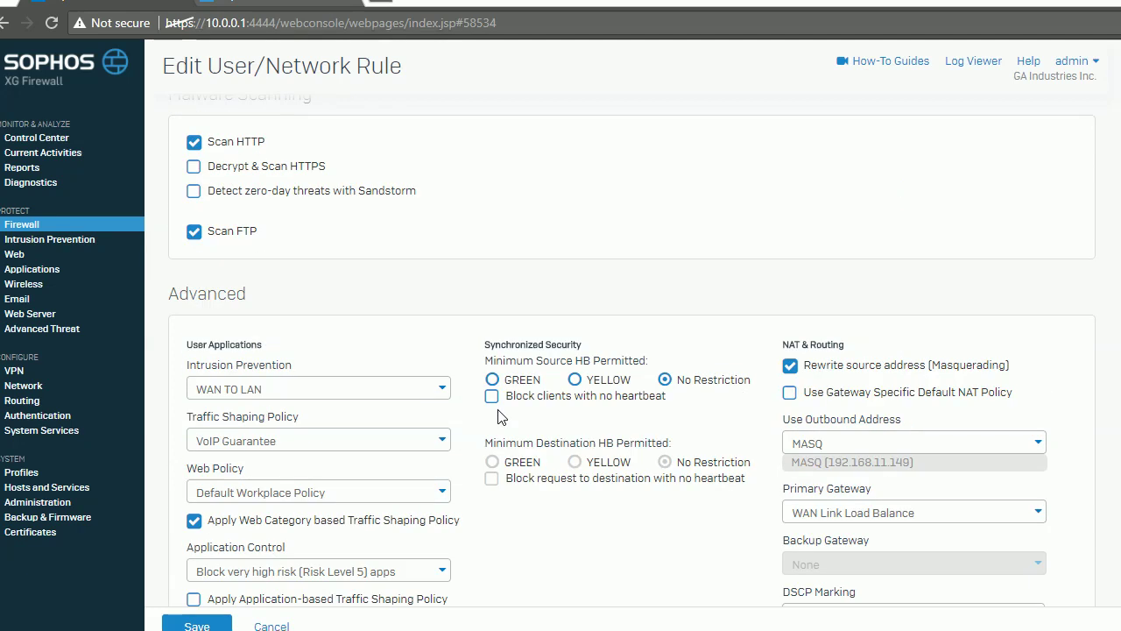
pyautogui.scroll(-2, 501, 417)
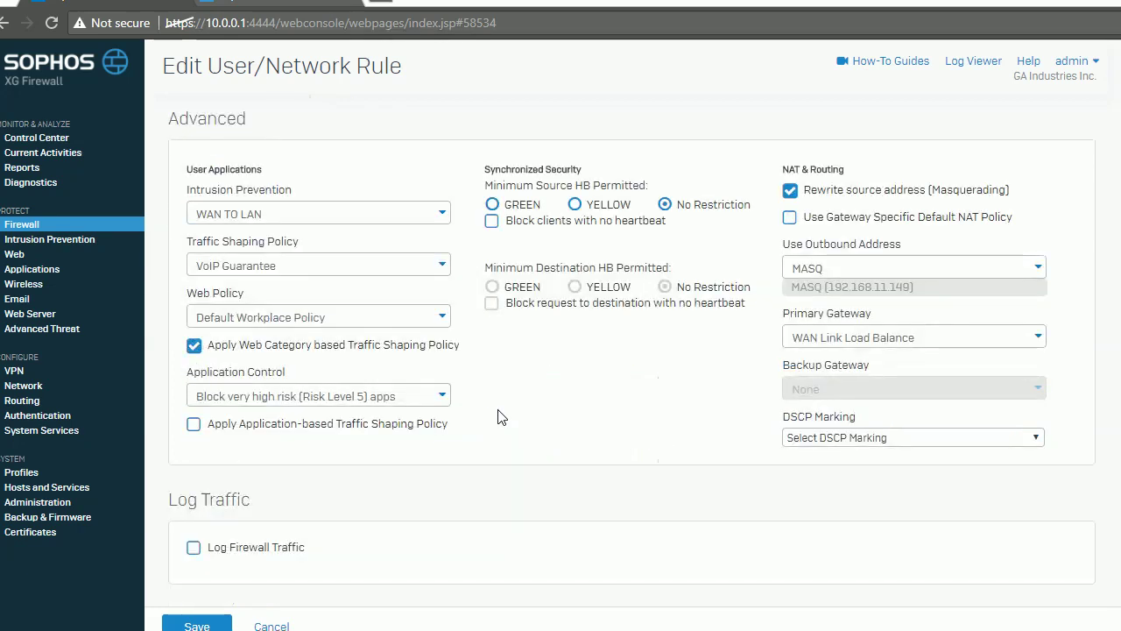
pyautogui.scroll(2, 501, 418)
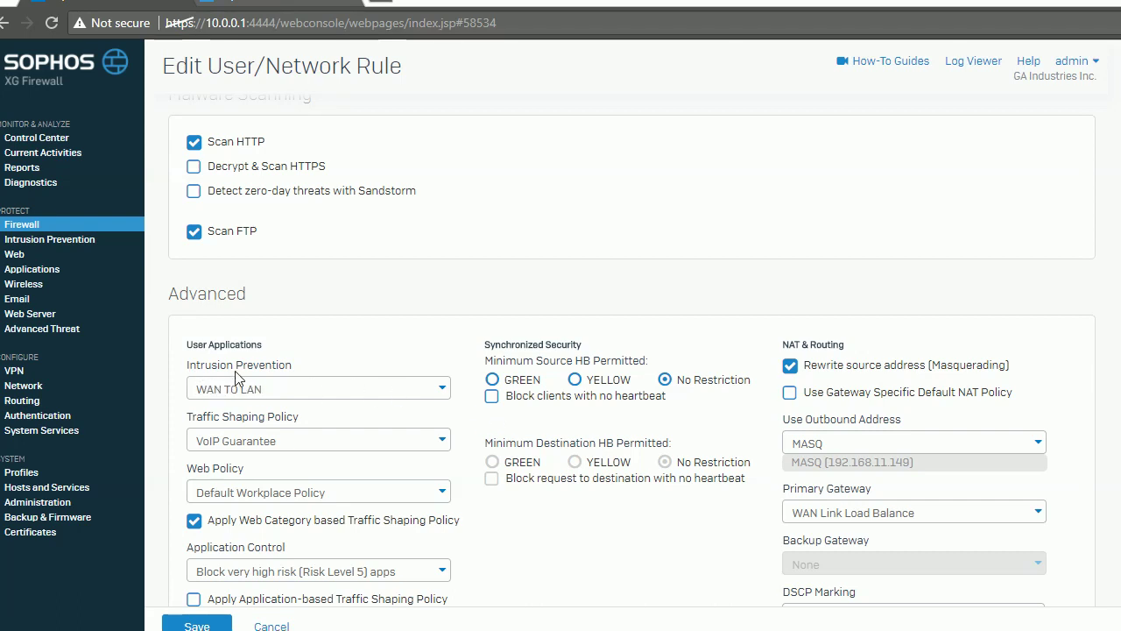
# Look through the available Intrusion Prevention policies for the firewall rule and select generalpolicy
pyautogui.click(445, 394)
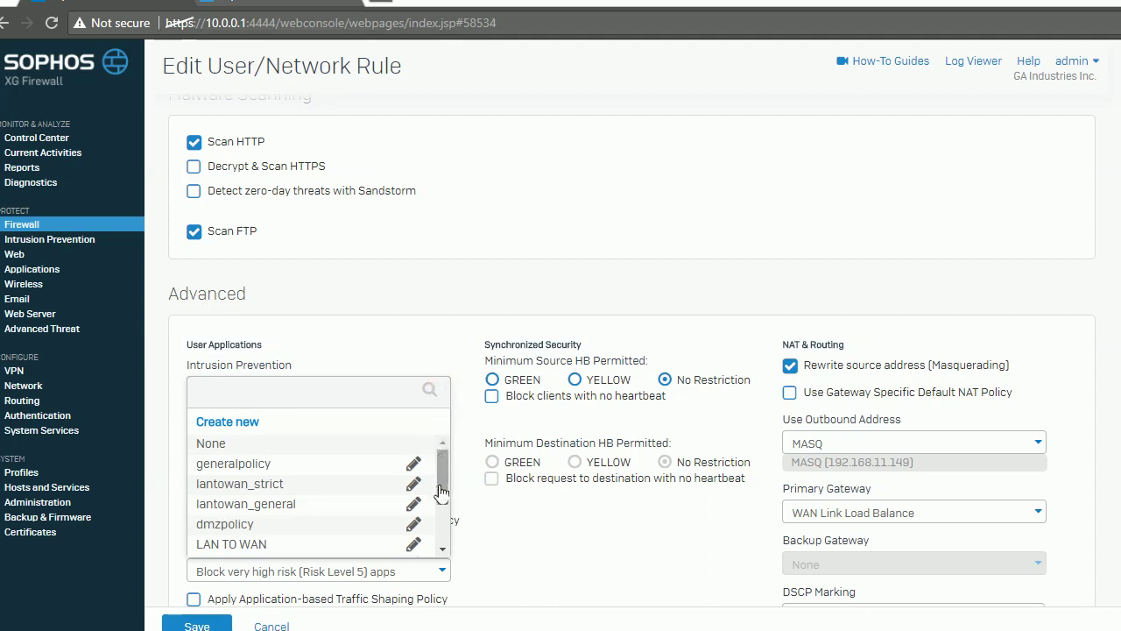
pyautogui.scroll(-3, 446, 522)
pyautogui.moveTo(447, 520); pyautogui.dragTo(443, 471)
pyautogui.click(251, 463)
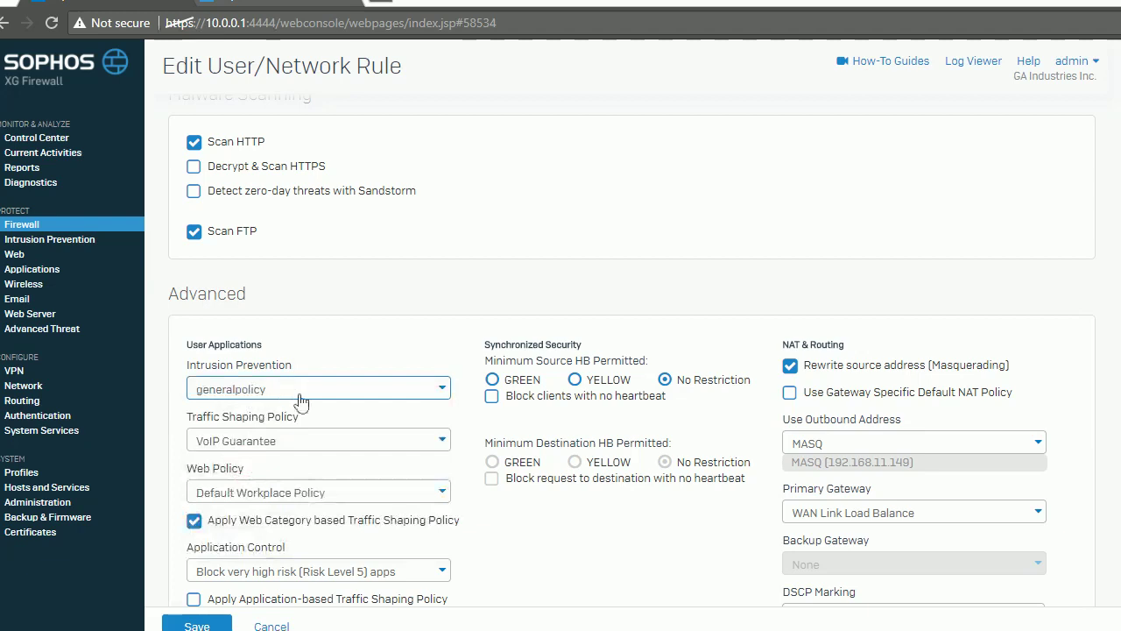
# Set the firewall rule's Intrusion Prevention policy to LAN TO WAN and save the rule
pyautogui.click(445, 394)
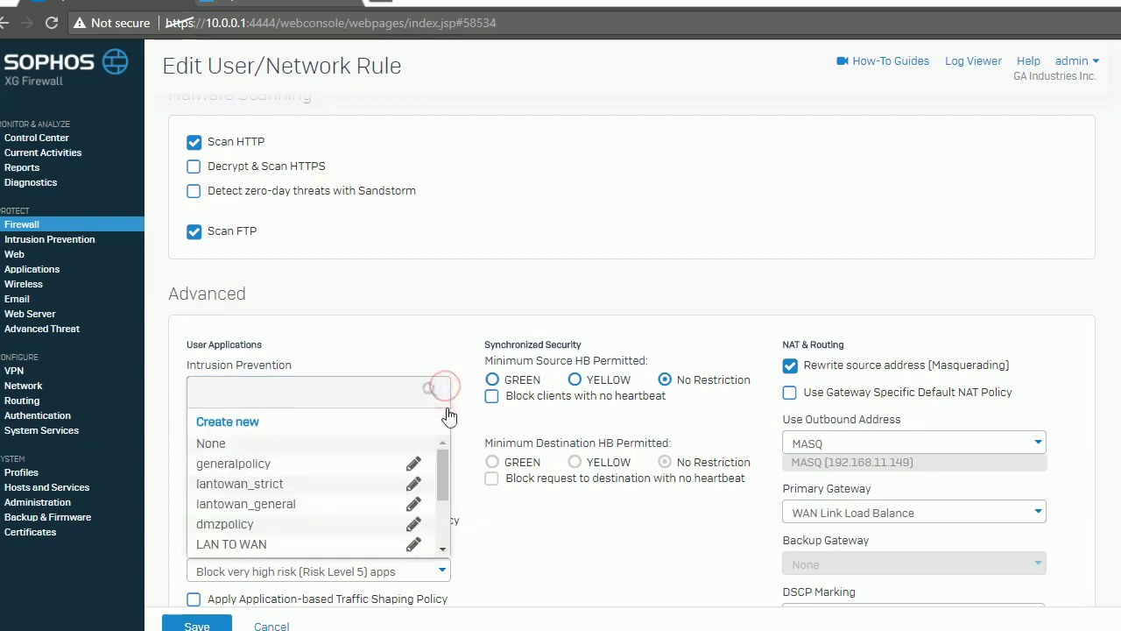
pyautogui.click(248, 545)
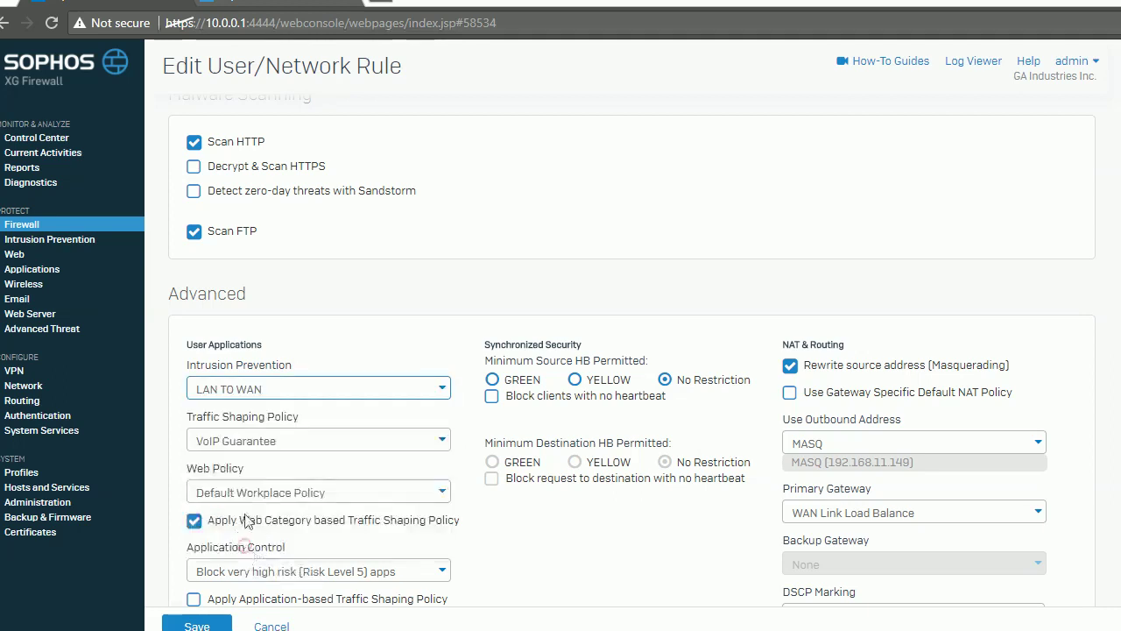
pyautogui.click(553, 555)
pyautogui.scroll(-2, 561, 550)
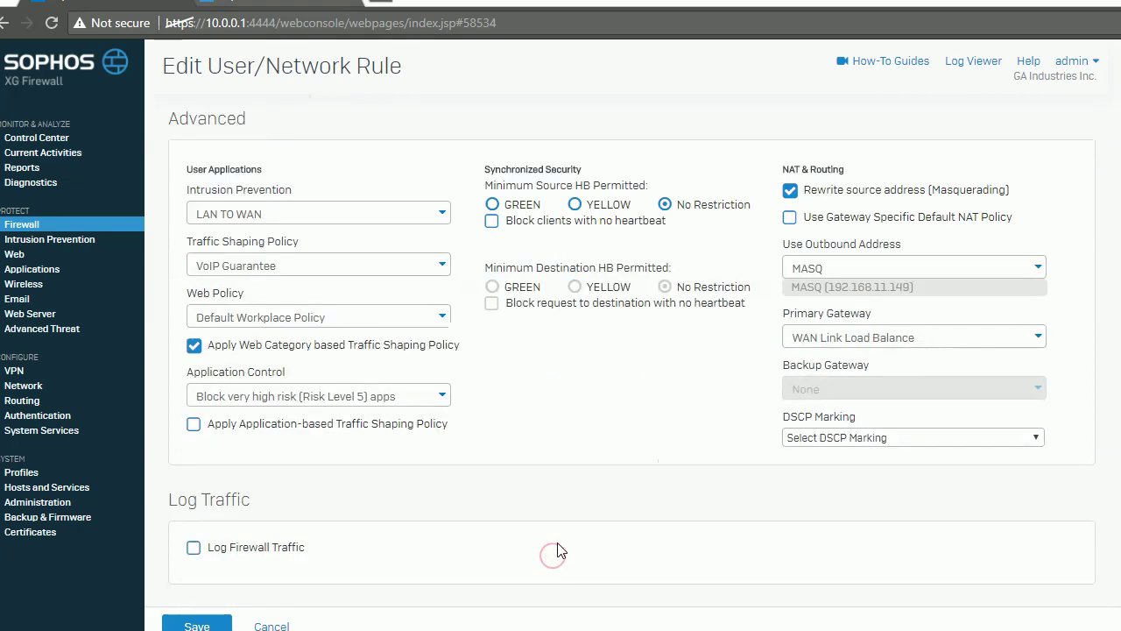
pyautogui.click(207, 626)
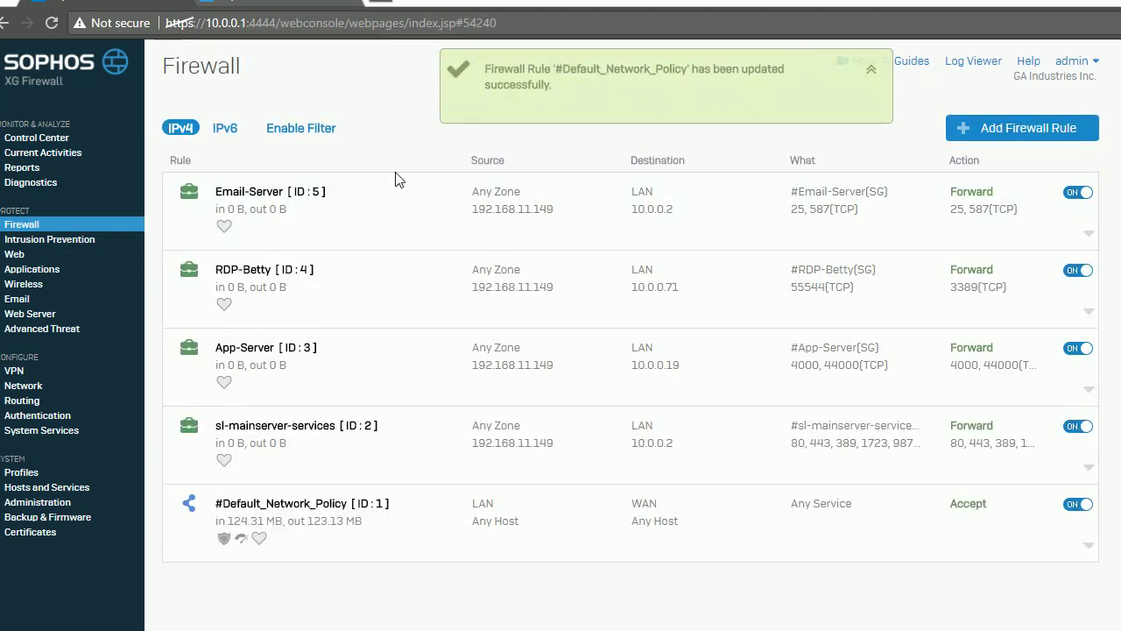
# Open the Intrusion Prevention settings of the firewall
pyautogui.click(70, 239)
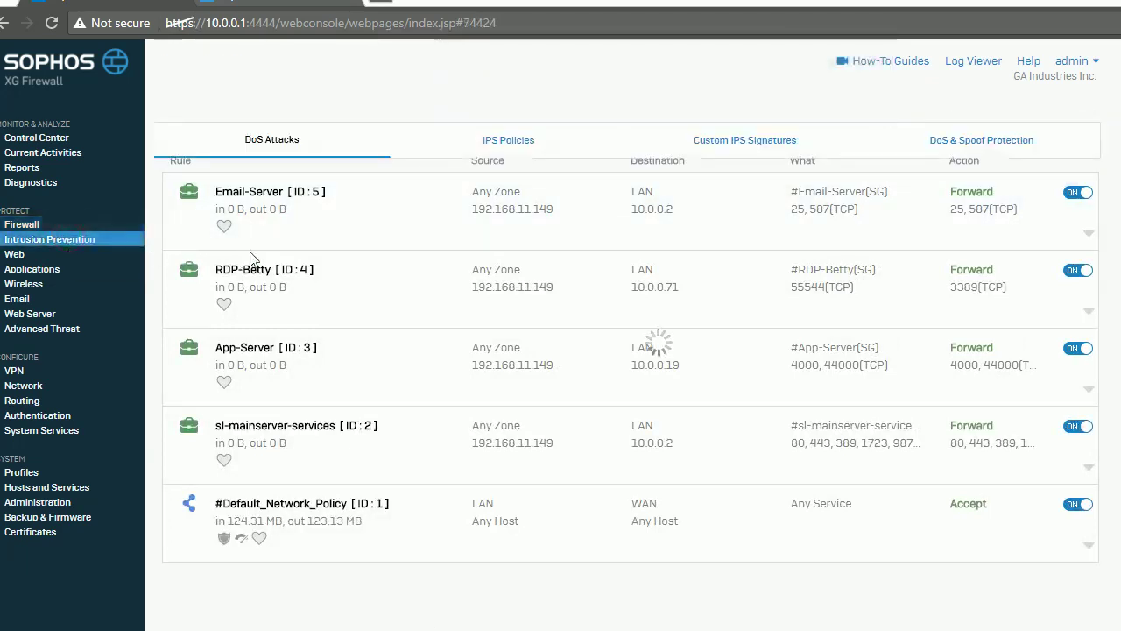